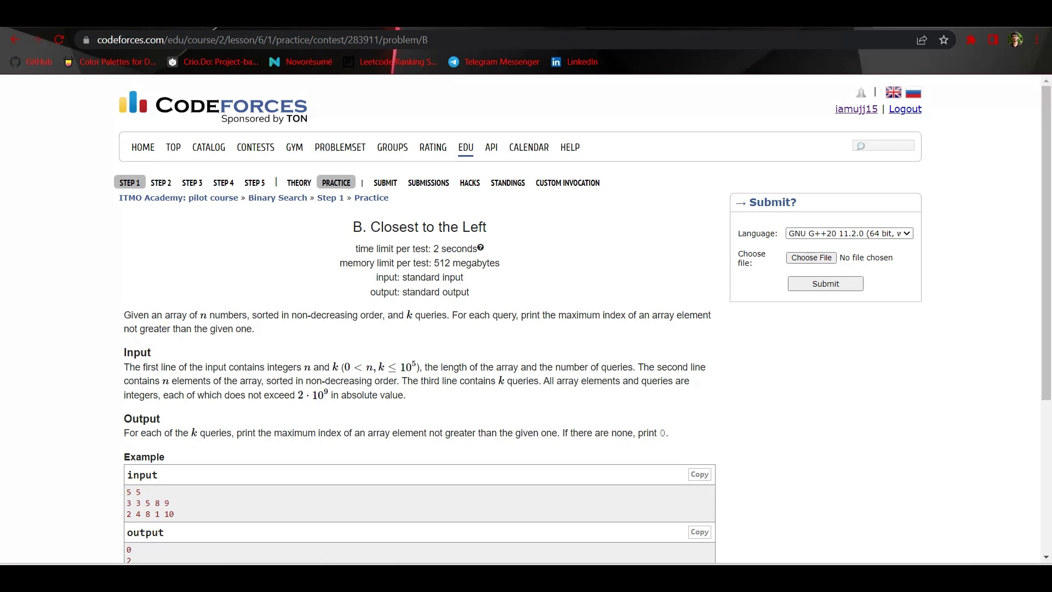
{"action": "scroll", "coordinate": [526, 329], "scroll_direction": "down", "scroll_amount": 2}
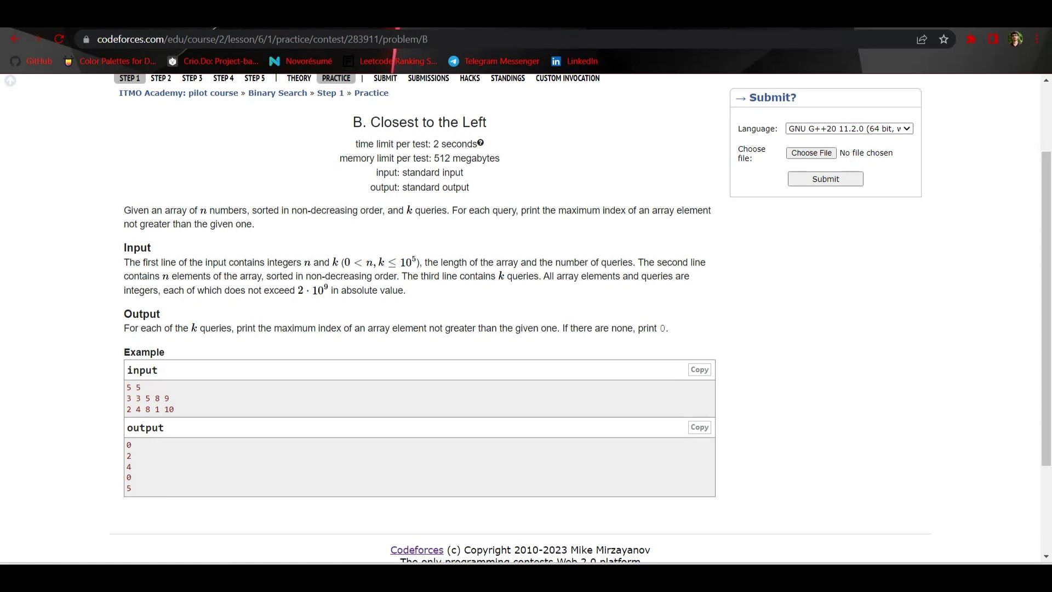
{"action": "scroll", "coordinate": [526, 321], "scroll_direction": "up", "scroll_amount": 2}
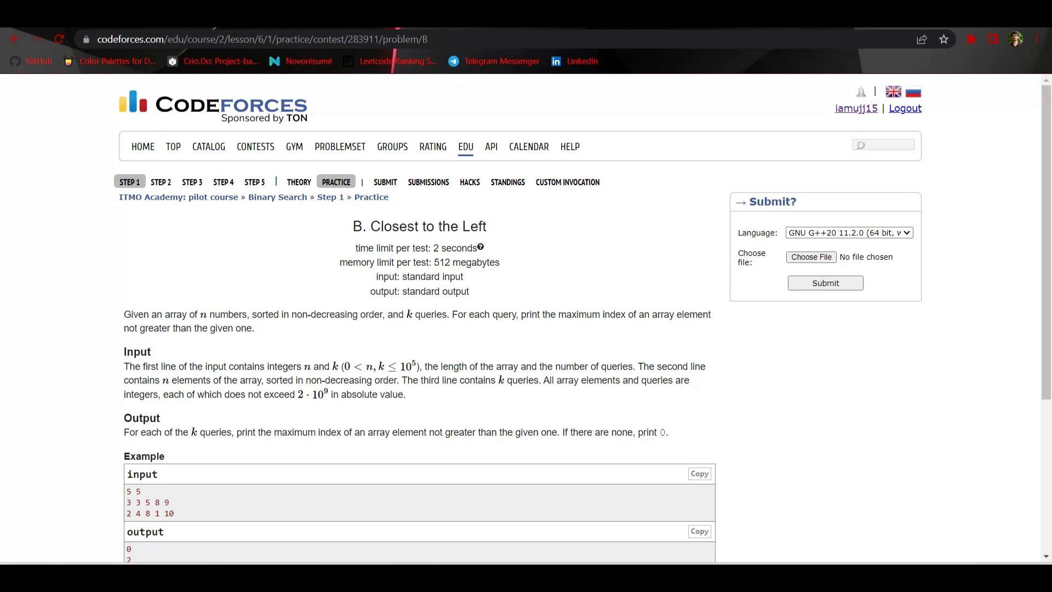
Step: Sketch a red line from the memory limit, a downward arrow and <=> marks
{"action": "left_click", "coordinate": [1039, 30]}
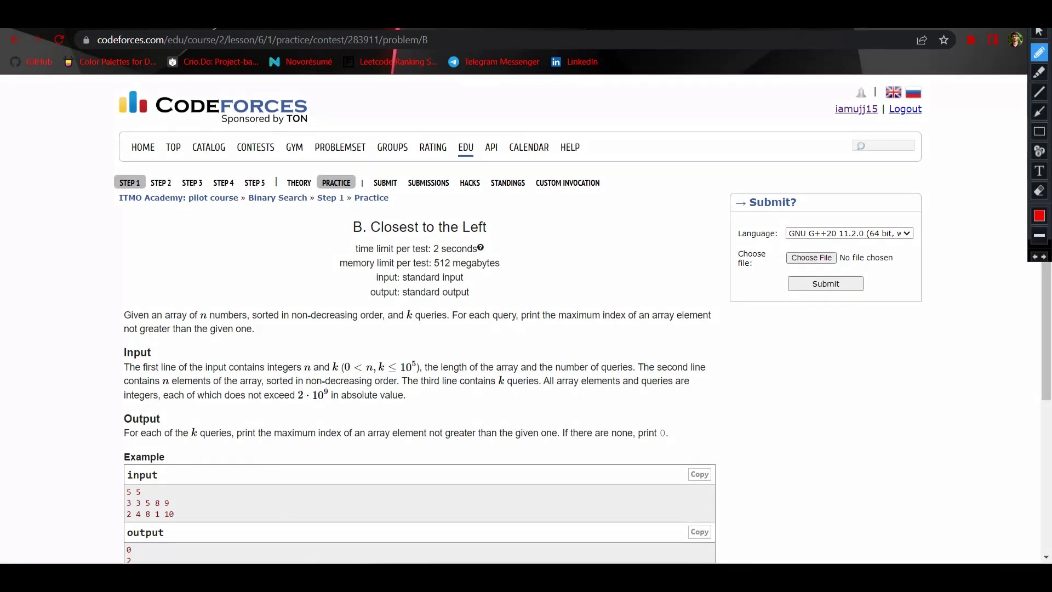
{"action": "left_click_drag", "start_coordinate": [507, 264], "coordinate": [723, 258]}
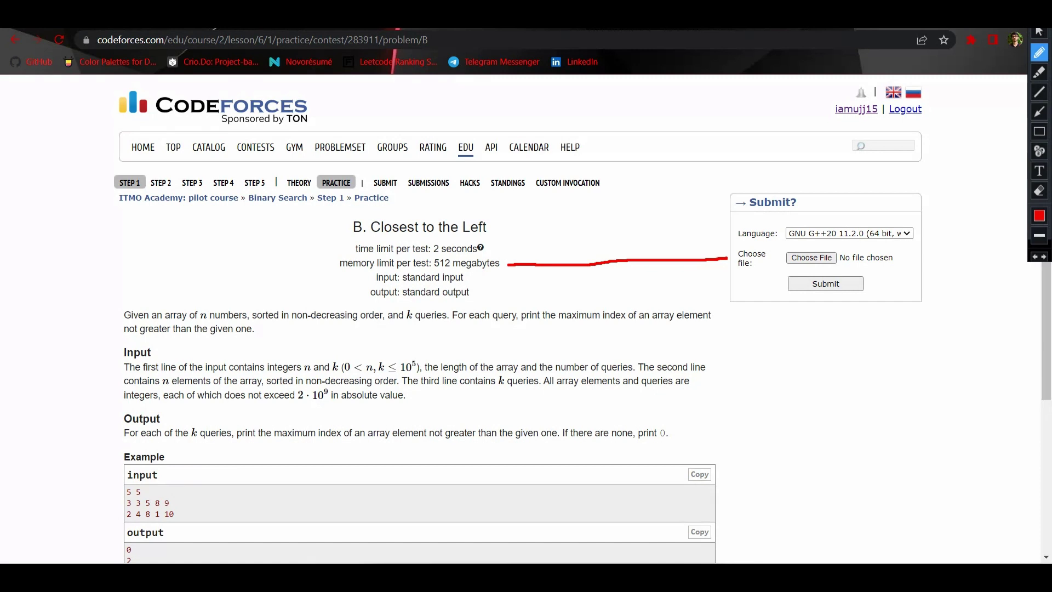
{"action": "left_click_drag", "start_coordinate": [577, 230], "coordinate": [579, 268]}
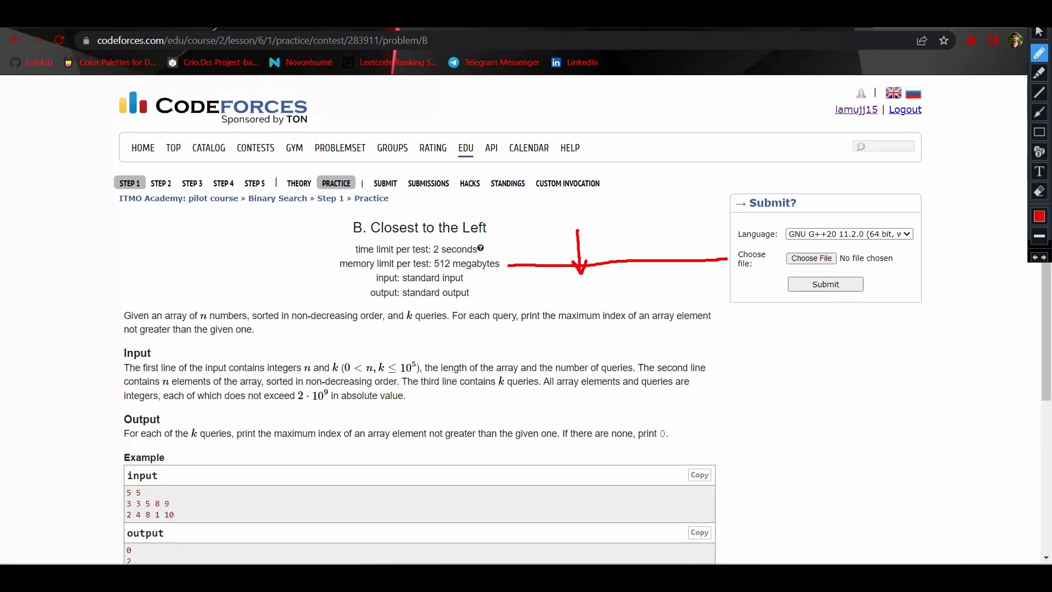
{"action": "mouse_move", "coordinate": [572, 195]}
{"action": "left_mouse_down"}
{"action": "mouse_move", "coordinate": [554, 205]}
{"action": "mouse_move", "coordinate": [571, 211]}
{"action": "mouse_move", "coordinate": [585, 198]}
{"action": "mouse_move", "coordinate": [608, 262]}
{"action": "left_mouse_up"}
{"action": "left_click_drag", "start_coordinate": [610, 193], "coordinate": [617, 213]}
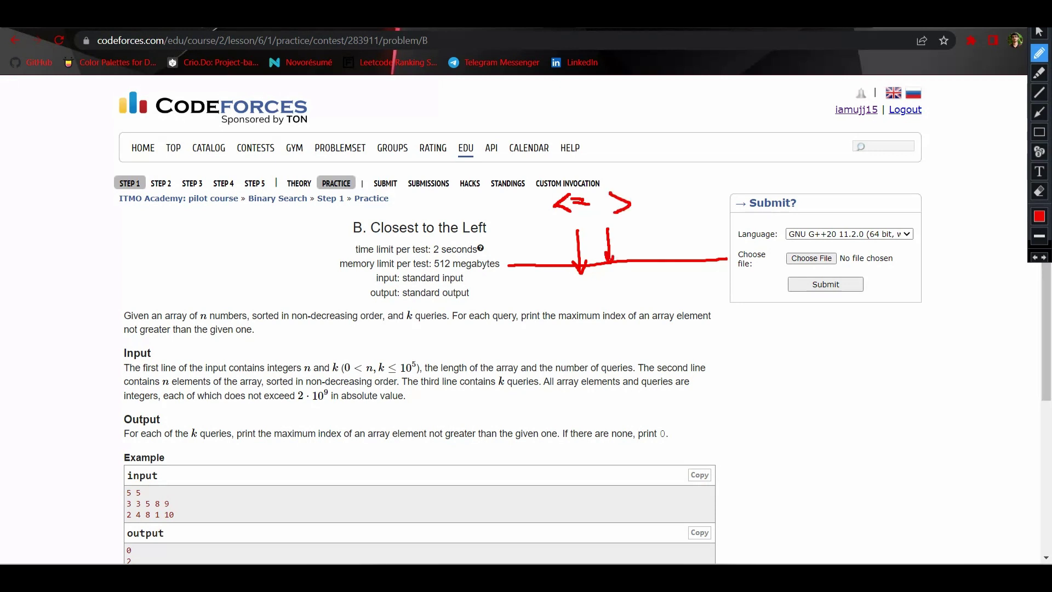
{"action": "mouse_move", "coordinate": [594, 247]}
{"action": "left_mouse_down"}
{"action": "mouse_move", "coordinate": [572, 219]}
{"action": "mouse_move", "coordinate": [572, 283]}
{"action": "mouse_move", "coordinate": [594, 240]}
{"action": "left_mouse_up"}
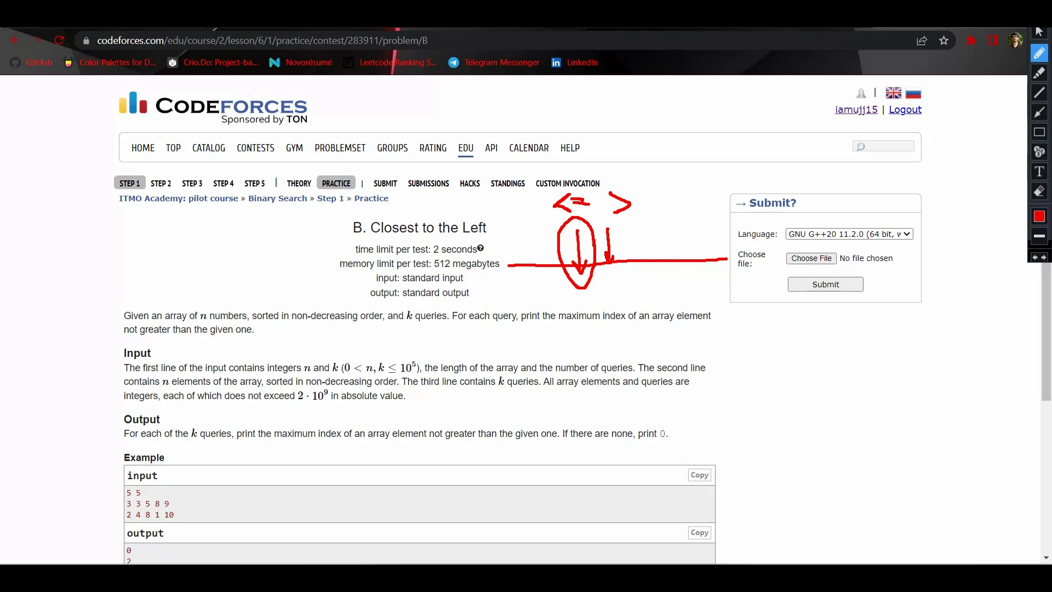
Step: Undo the sketches and redraw a single red line from the memory limit
{"action": "key", "text": "ctrl+z"}
{"action": "key", "text": "ctrl+z"}
{"action": "key", "text": "ctrl+z"}
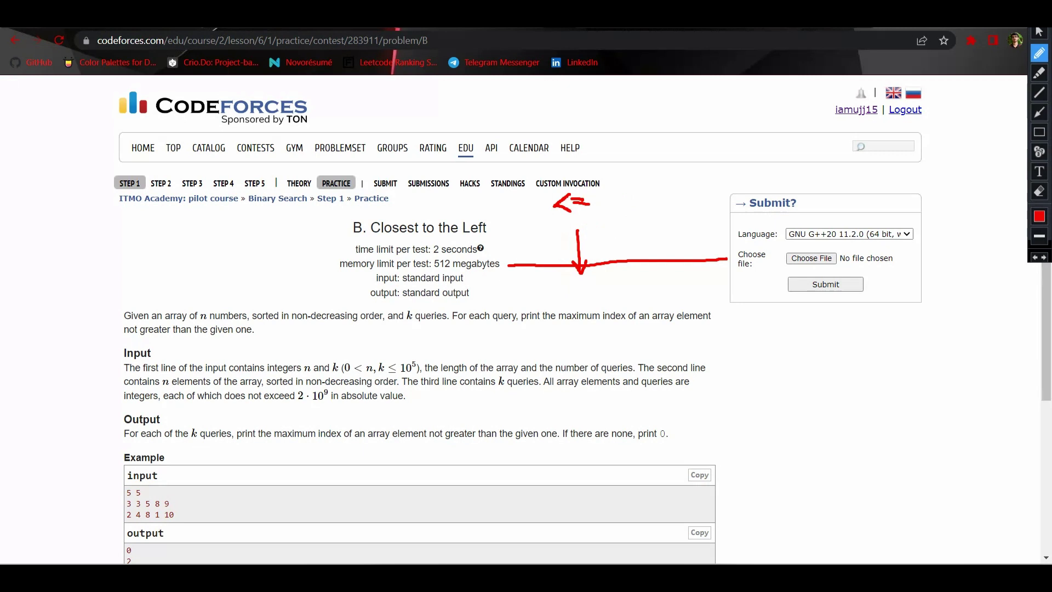
{"action": "key", "text": "ctrl+z"}
{"action": "key", "text": "ctrl+z"}
{"action": "key", "text": "ctrl+z"}
{"action": "key", "text": "ctrl+z"}
{"action": "key", "text": "ctrl+z"}
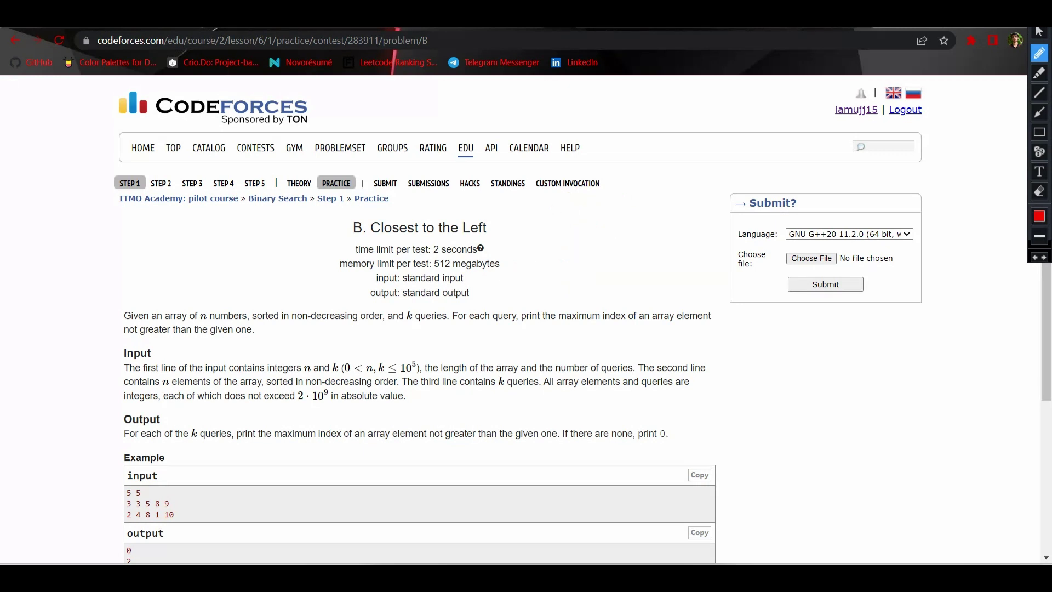
{"action": "left_click_drag", "start_coordinate": [507, 268], "coordinate": [728, 260]}
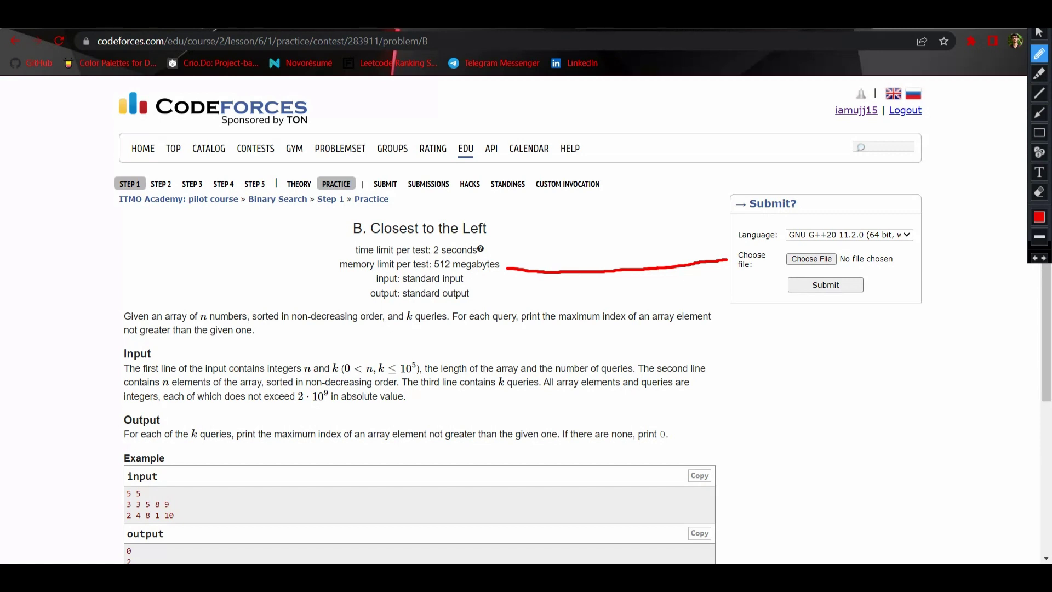
{"action": "scroll", "coordinate": [527, 329], "scroll_direction": "down", "scroll_amount": 3}
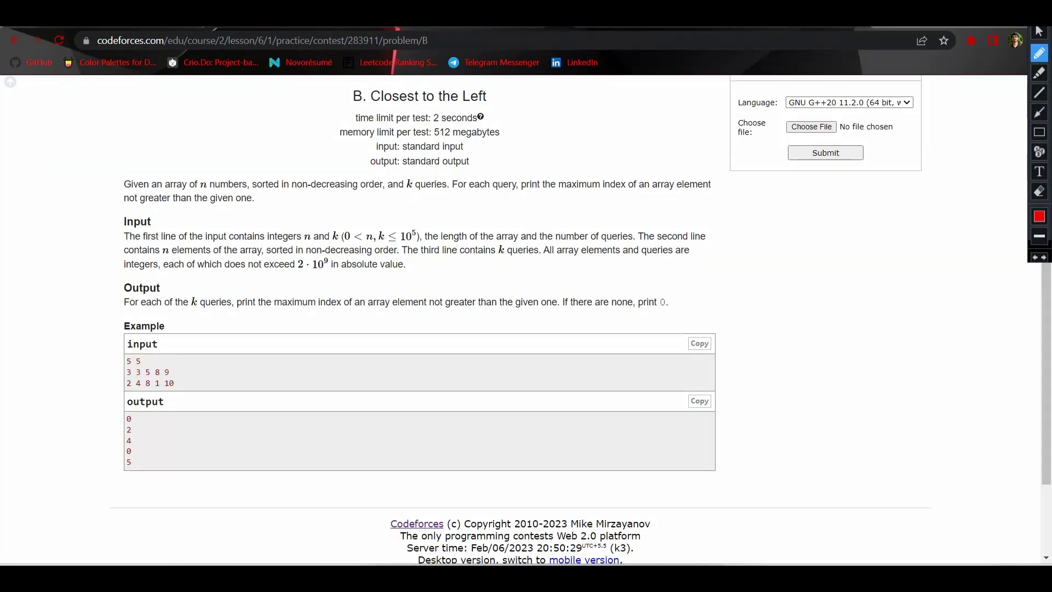
Step: Mark the 8, the second 5 and another value in the sample input with red strokes
{"action": "left_click_drag", "start_coordinate": [140, 392], "coordinate": [149, 389]}
{"action": "left_click_drag", "start_coordinate": [170, 347], "coordinate": [168, 365]}
{"action": "left_click_drag", "start_coordinate": [150, 353], "coordinate": [149, 367]}
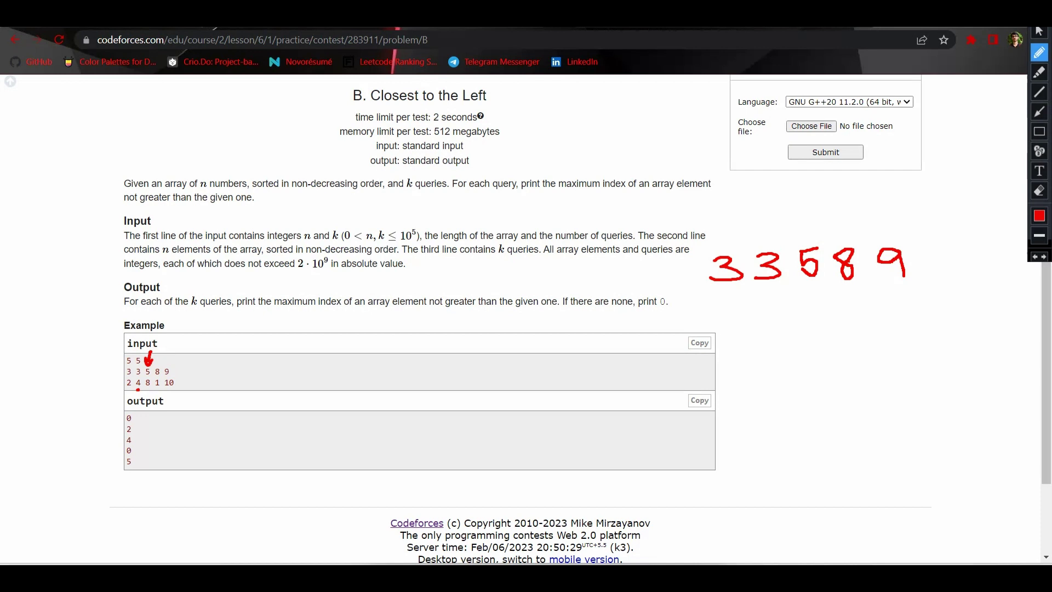
Step: Add query 4, arrows and an underline to the array, then undo back to 3 3 5 8 9
{"action": "mouse_move", "coordinate": [788, 323]}
{"action": "left_mouse_down"}
{"action": "mouse_move", "coordinate": [804, 345]}
{"action": "mouse_move", "coordinate": [797, 359]}
{"action": "left_mouse_up"}
{"action": "left_click_drag", "start_coordinate": [808, 201], "coordinate": [810, 234]}
{"action": "mouse_move", "coordinate": [718, 212]}
{"action": "left_mouse_down"}
{"action": "mouse_move", "coordinate": [719, 250]}
{"action": "mouse_move", "coordinate": [726, 238]}
{"action": "left_mouse_up"}
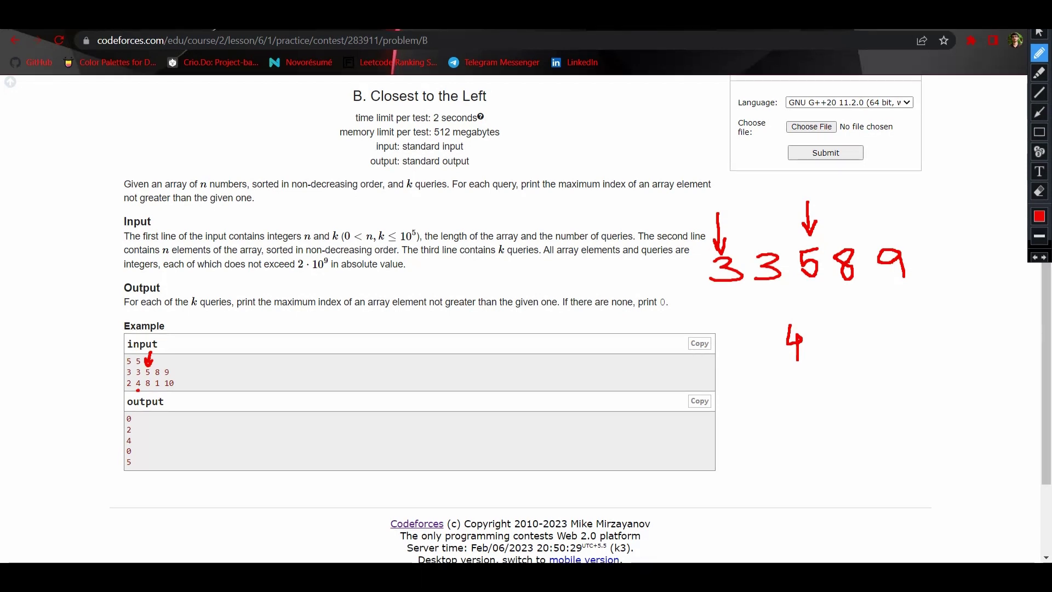
{"action": "left_click_drag", "start_coordinate": [793, 285], "coordinate": [699, 278]}
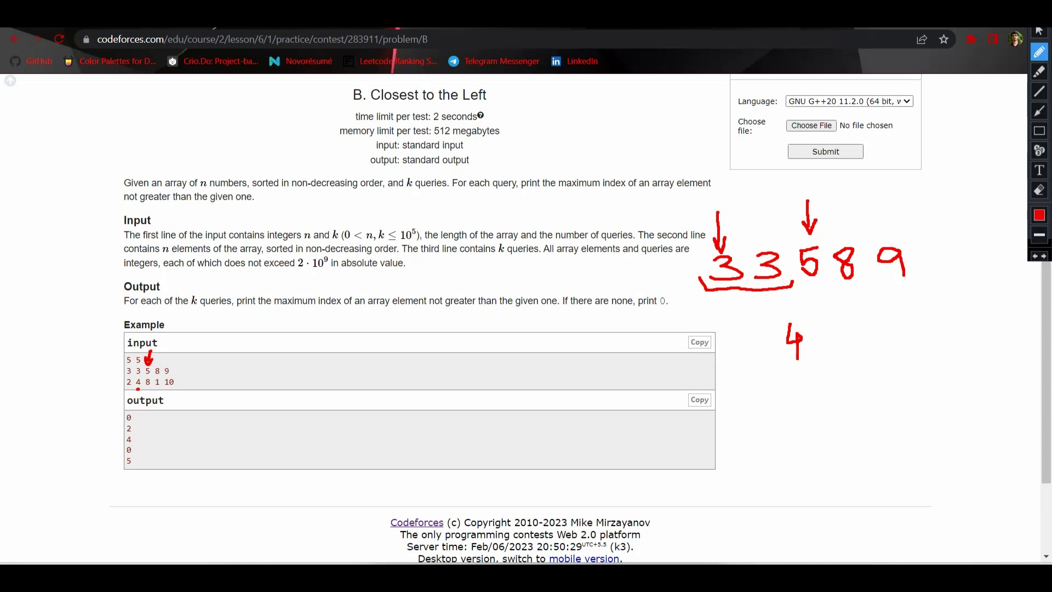
{"action": "key", "text": "ctrl+z"}
{"action": "key", "text": "ctrl+z"}
{"action": "key", "text": "ctrl+z"}
{"action": "key", "text": "ctrl+z"}
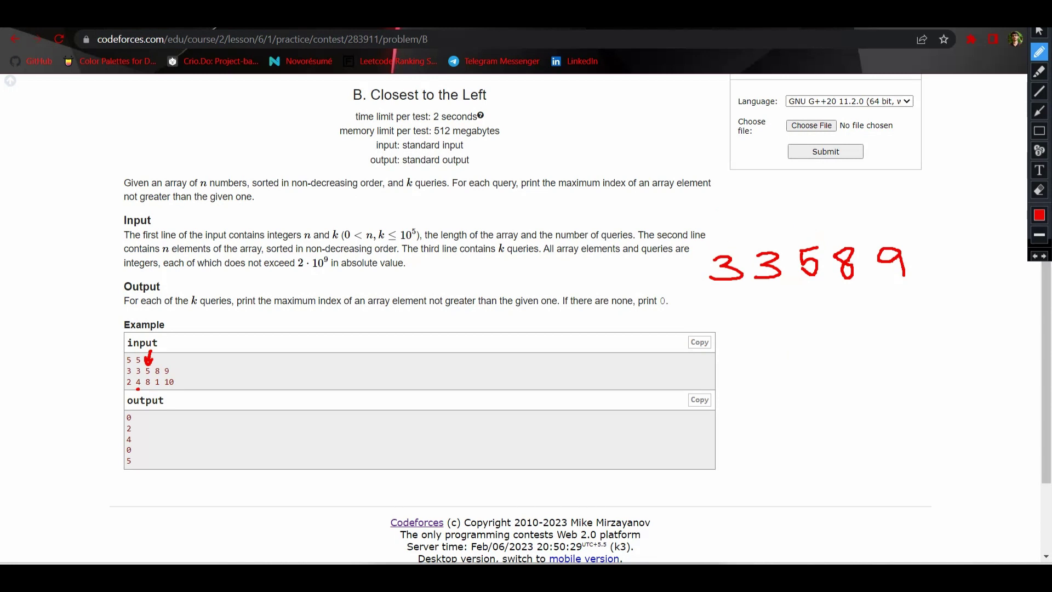
Step: Write query 8, add arrows over the first 3 and the 9, bracket 3358, and link it to output 4
{"action": "left_click_drag", "start_coordinate": [827, 323], "coordinate": [826, 339]}
{"action": "mouse_move", "coordinate": [883, 187]}
{"action": "left_mouse_down"}
{"action": "mouse_move", "coordinate": [882, 224]}
{"action": "mouse_move", "coordinate": [899, 203]}
{"action": "left_mouse_up"}
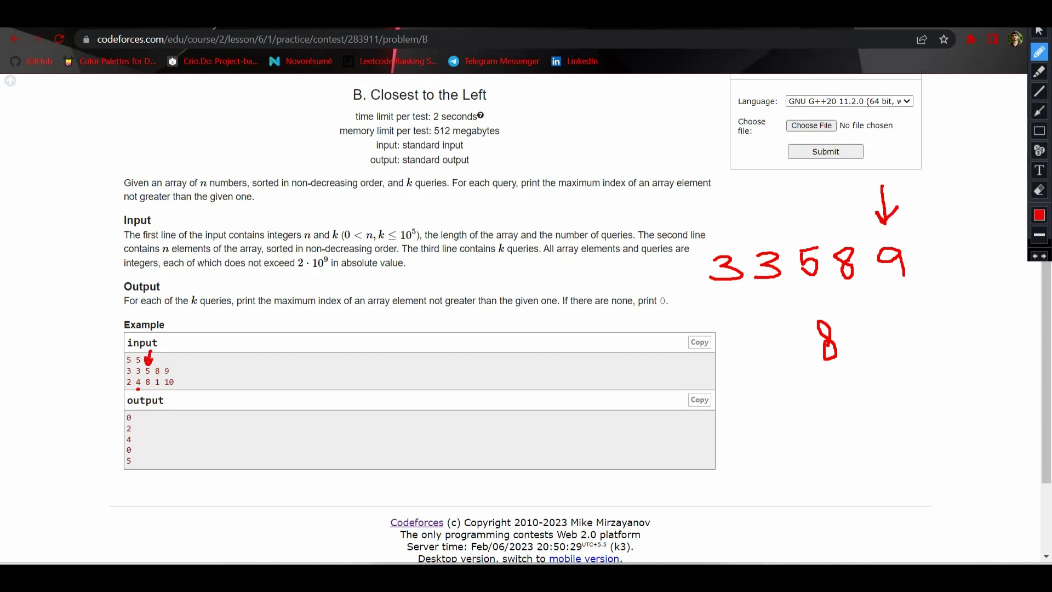
{"action": "mouse_move", "coordinate": [713, 198]}
{"action": "left_mouse_down"}
{"action": "mouse_move", "coordinate": [715, 242]}
{"action": "mouse_move", "coordinate": [728, 220]}
{"action": "left_mouse_up"}
{"action": "left_click_drag", "start_coordinate": [894, 216], "coordinate": [914, 199]}
{"action": "left_click_drag", "start_coordinate": [732, 220], "coordinate": [749, 201]}
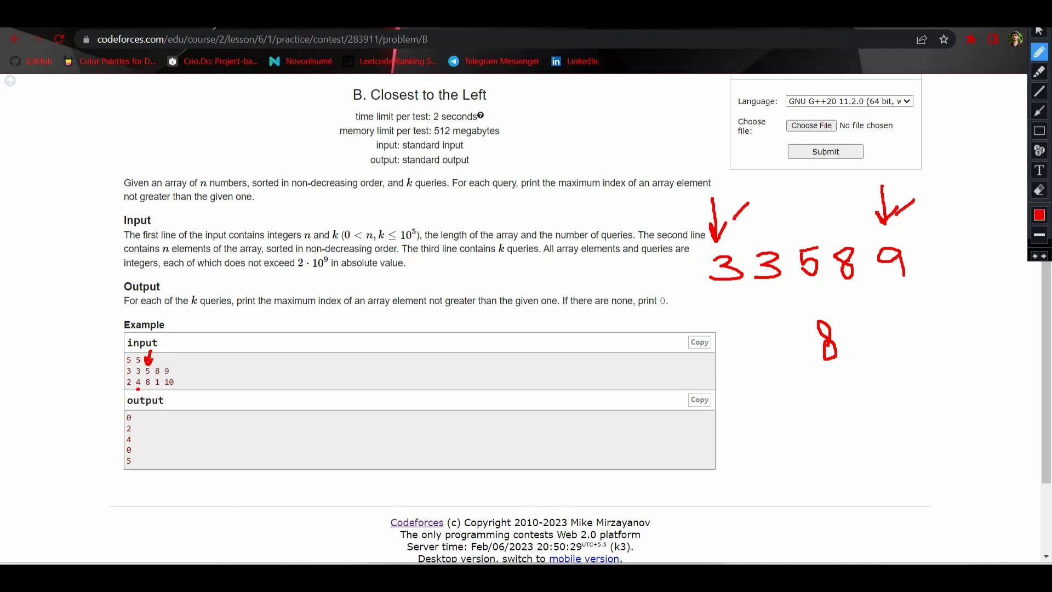
{"action": "mouse_move", "coordinate": [725, 283]}
{"action": "left_mouse_down"}
{"action": "mouse_move", "coordinate": [789, 309]}
{"action": "mouse_move", "coordinate": [862, 290]}
{"action": "mouse_move", "coordinate": [860, 273]}
{"action": "left_mouse_up"}
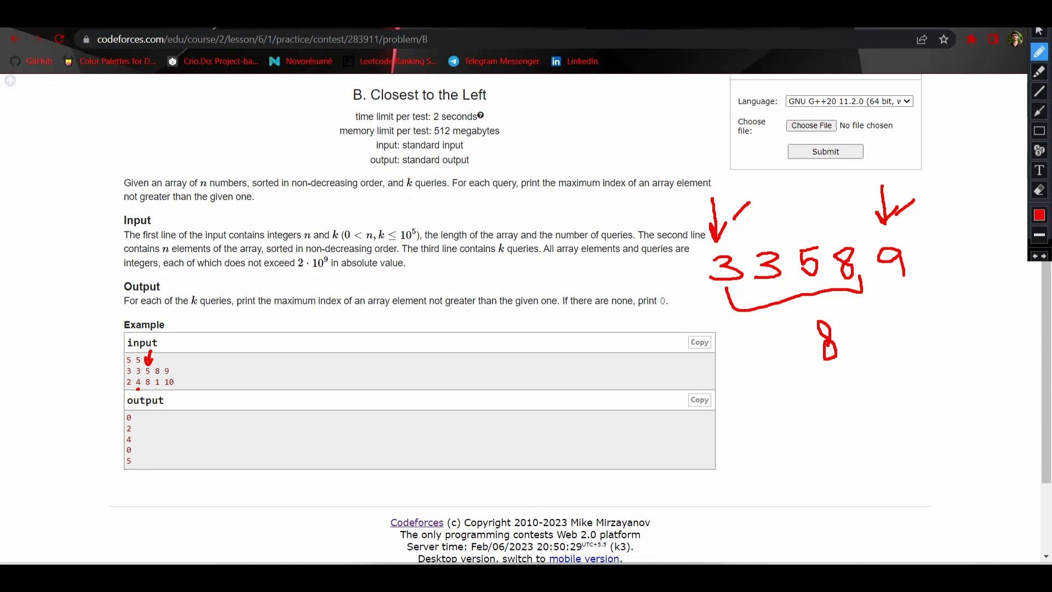
{"action": "mouse_move", "coordinate": [819, 354]}
{"action": "left_mouse_down"}
{"action": "mouse_move", "coordinate": [553, 424]}
{"action": "mouse_move", "coordinate": [180, 452]}
{"action": "mouse_move", "coordinate": [146, 443]}
{"action": "left_mouse_up"}
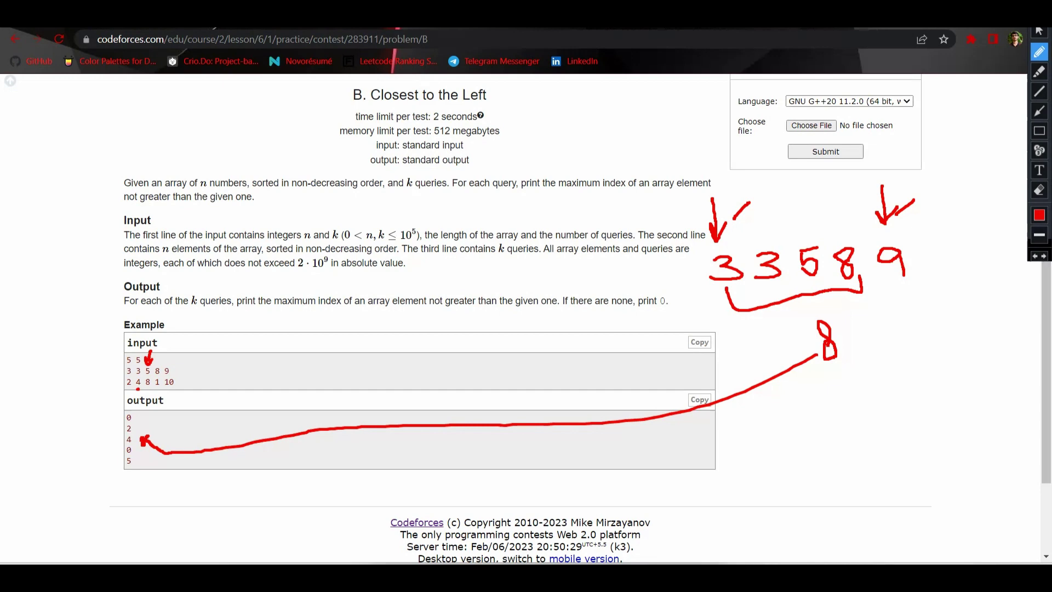
Step: Write the n, k and array input lines, plus a for loop that reads each query x
{"action": "key", "text": "alt+Tab"}
{"action": "type", "text": "ll"}
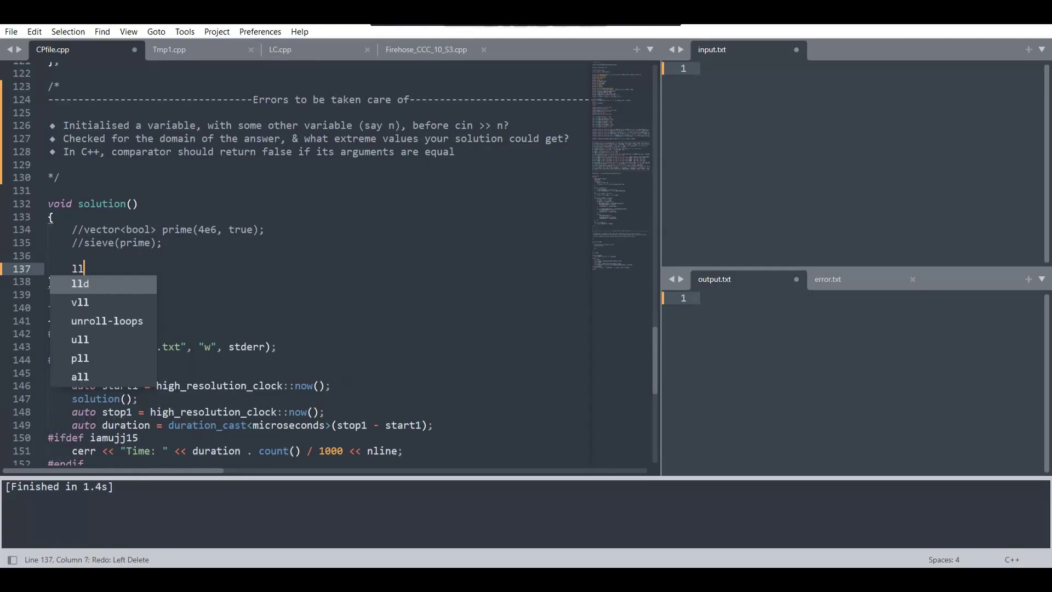
{"action": "type", "text": " n, k;"}
{"action": "key", "text": "Return"}
{"action": "type", "text": "cin "}
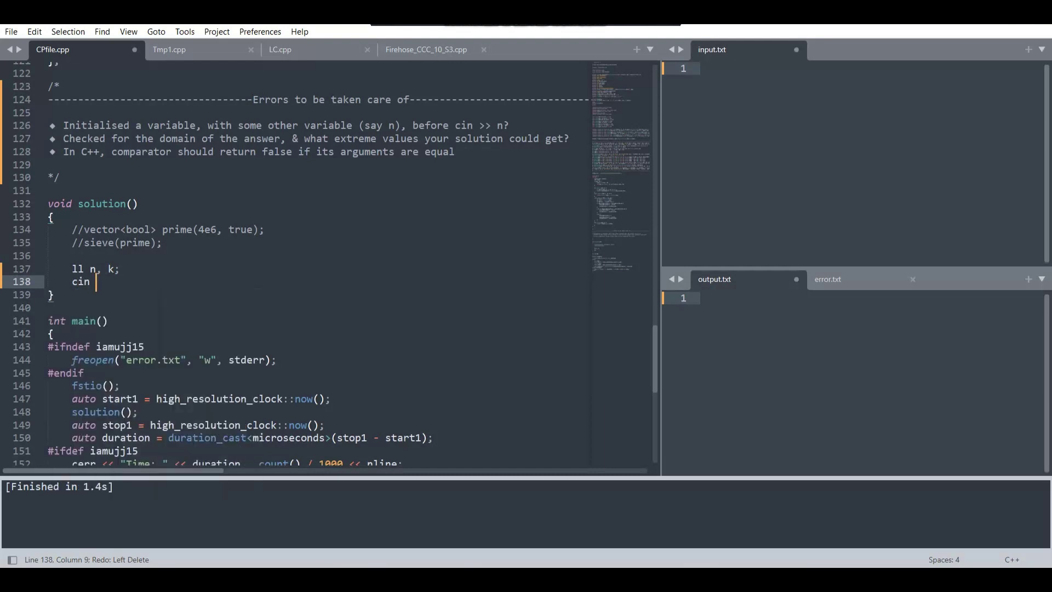
{"action": "type", "text": ">> n >> k;"}
{"action": "key", "text": "Return"}
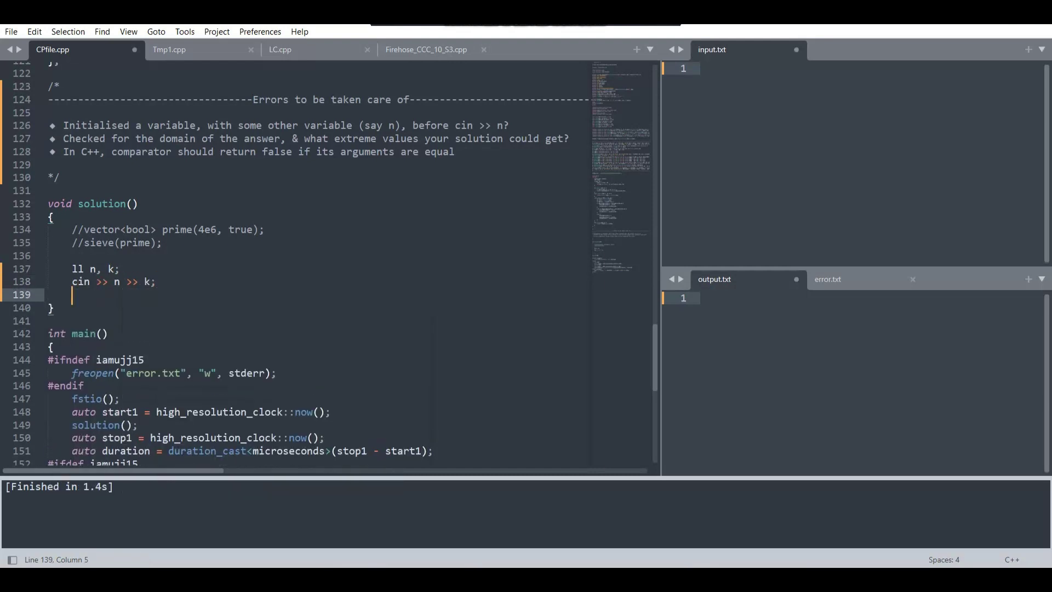
{"action": "type", "text": "vll a"}
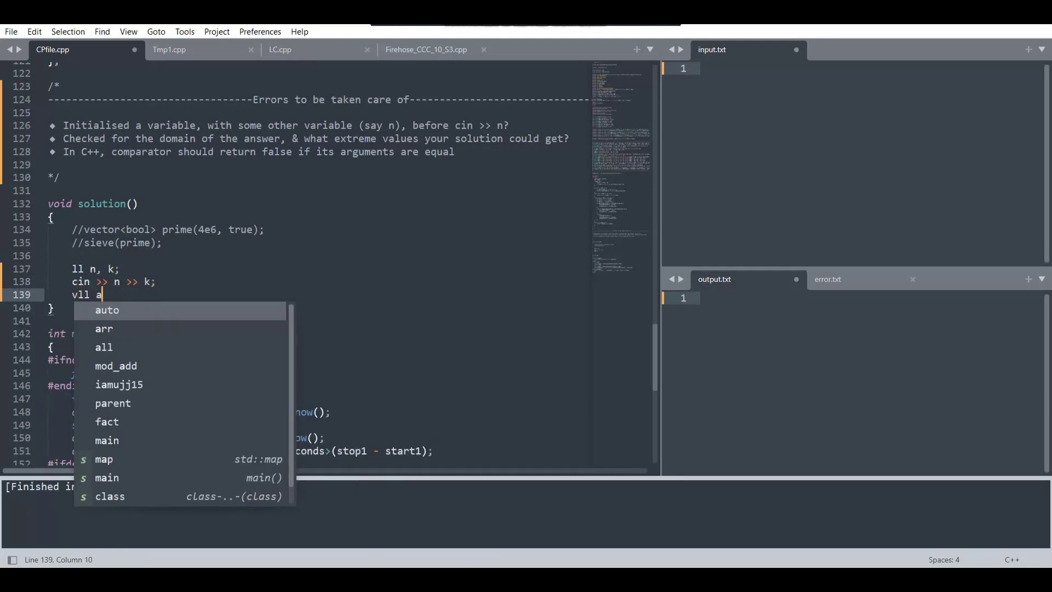
{"action": "type", "text": "(n); vc"}
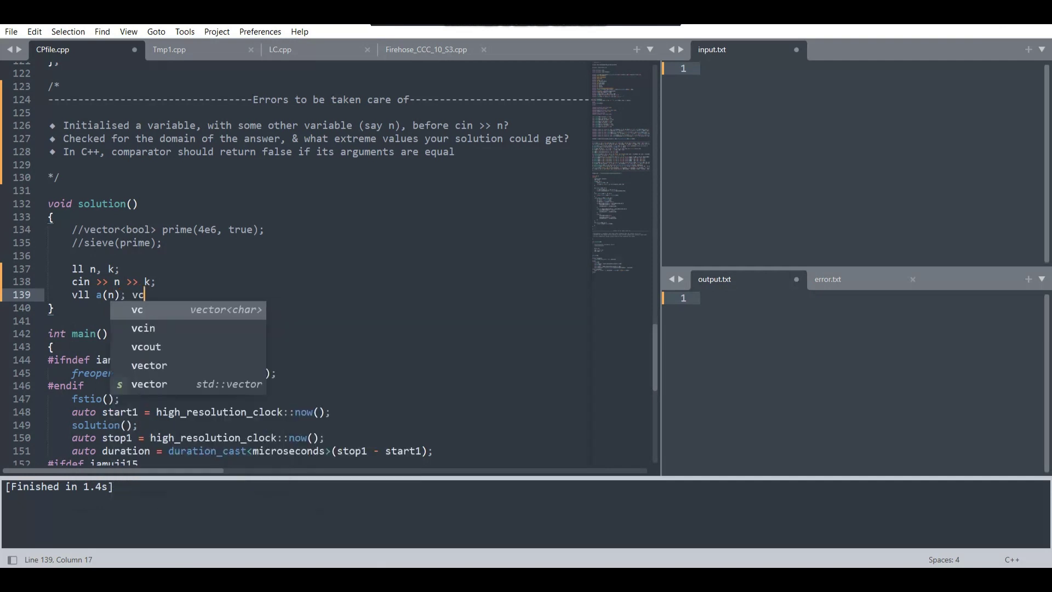
{"action": "type", "text": "in(a)"}
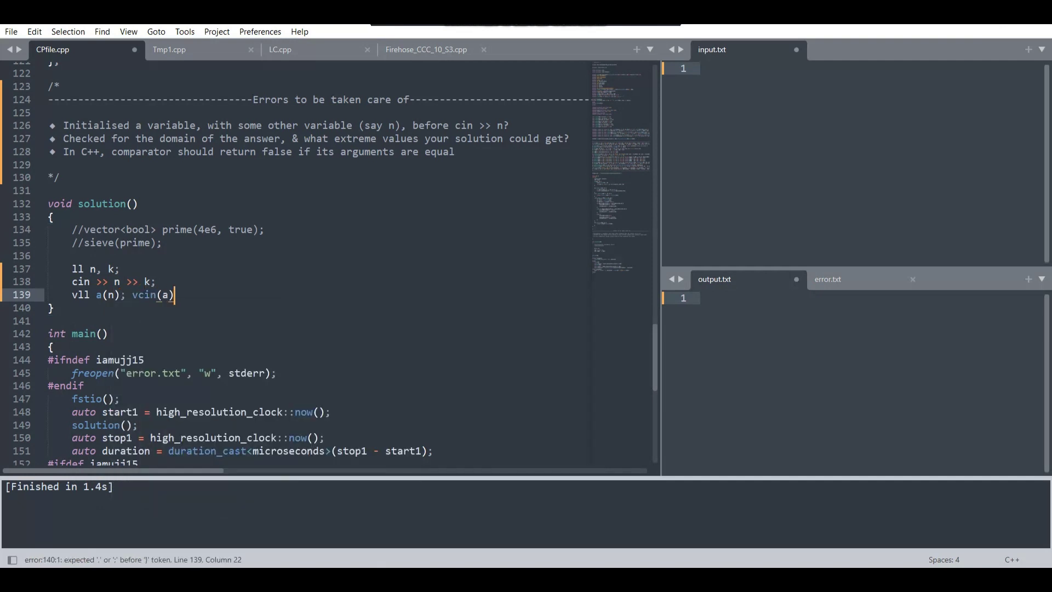
{"action": "type", "text": ";"}
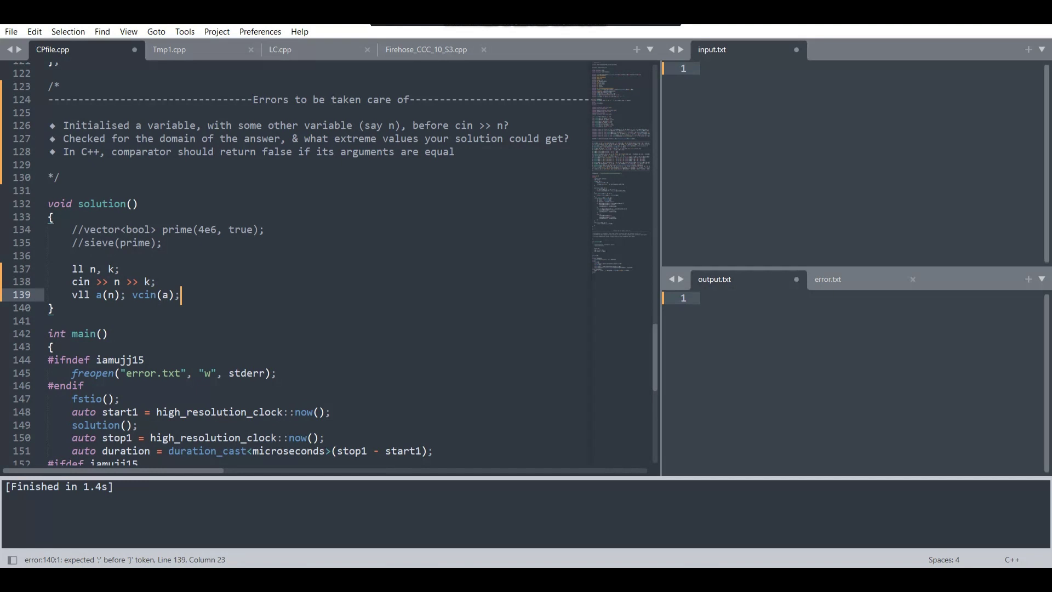
{"action": "key", "text": "Return"}
{"action": "key", "text": "Return"}
{"action": "type", "text": "for"}
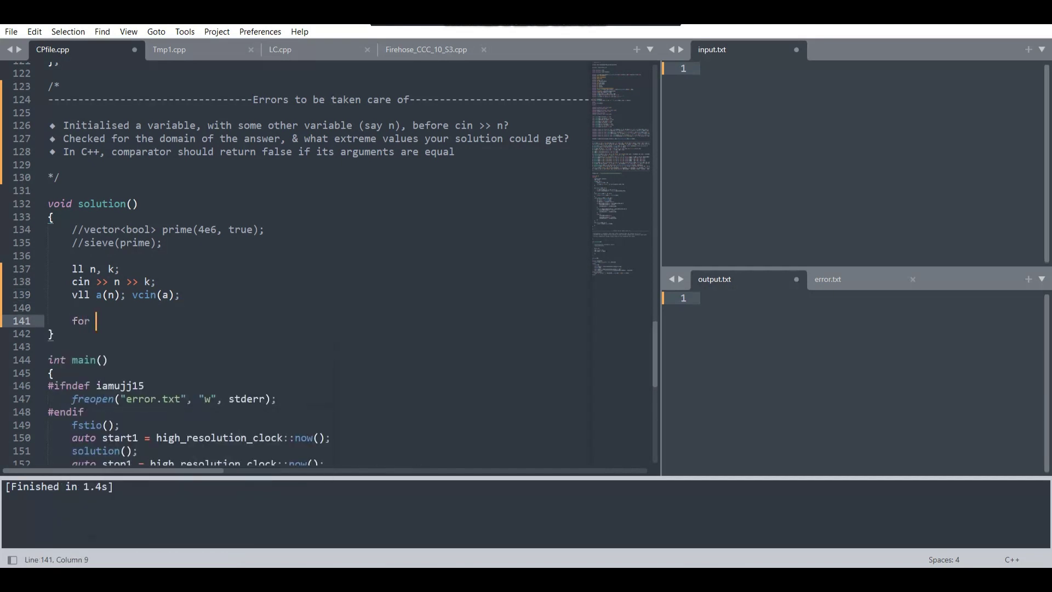
{"action": "type", "text": " (ll i "}
{"action": "type", "text": "= 0; i < k"}
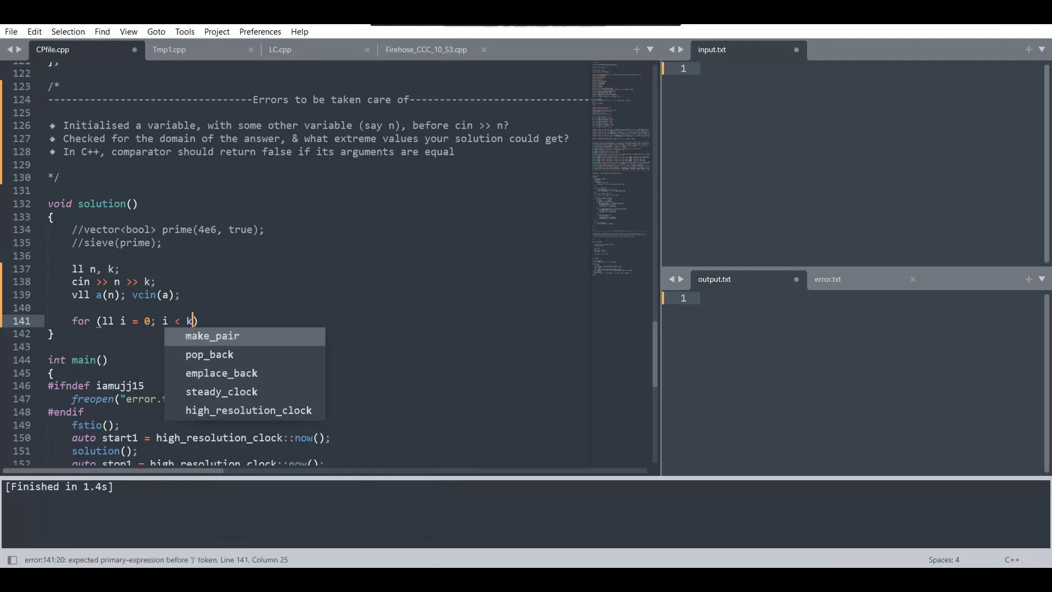
{"action": "type", "text": "; ++i)"}
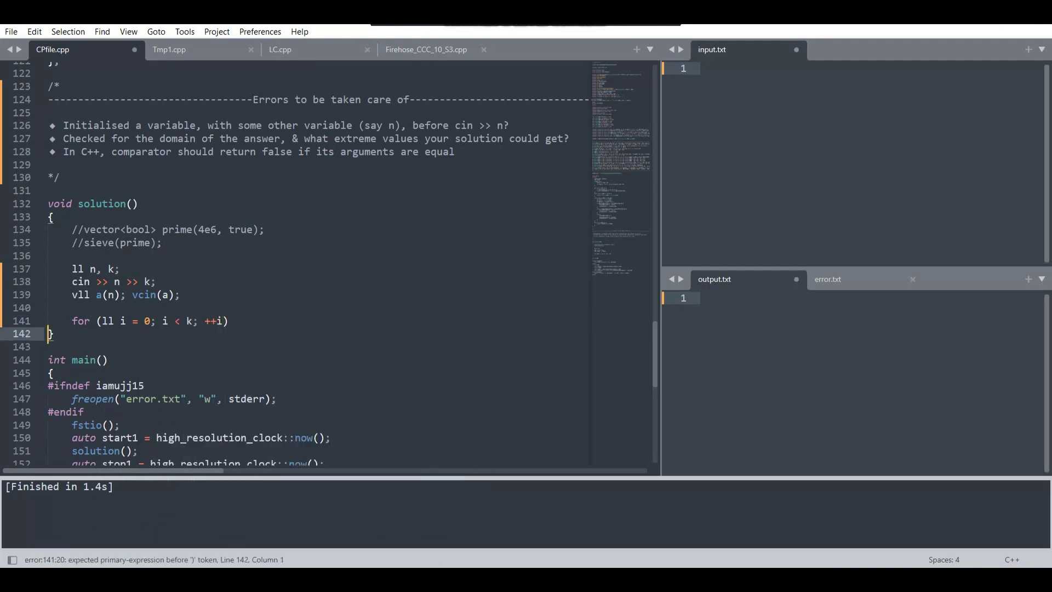
{"action": "key", "text": "Return"}
{"action": "type", "text": "{"}
{"action": "key", "text": "Return"}
{"action": "type", "text": "ll "}
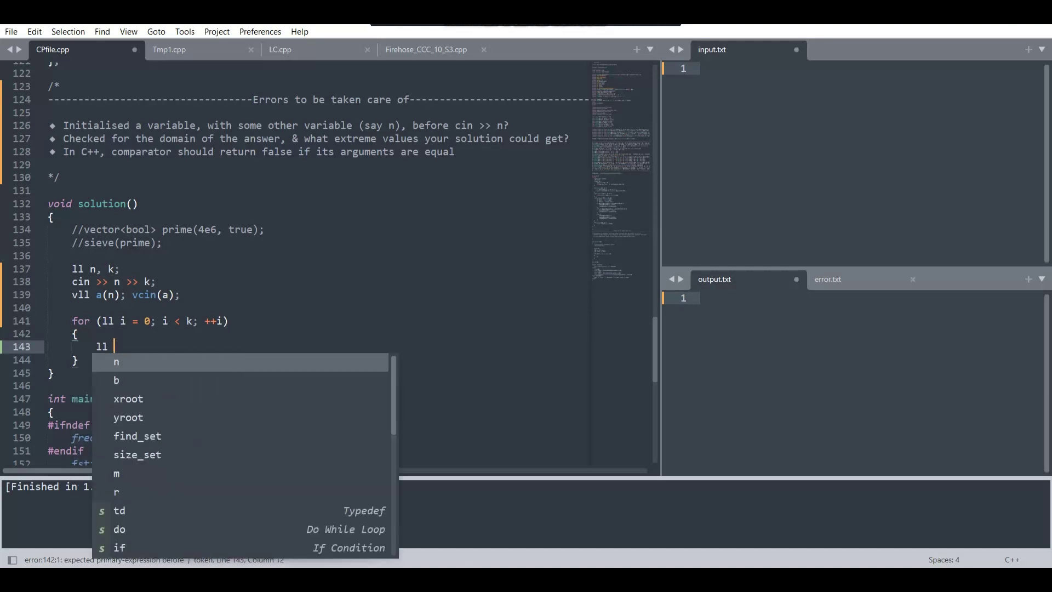
{"action": "type", "text": "x;"}
{"action": "key", "text": "Return"}
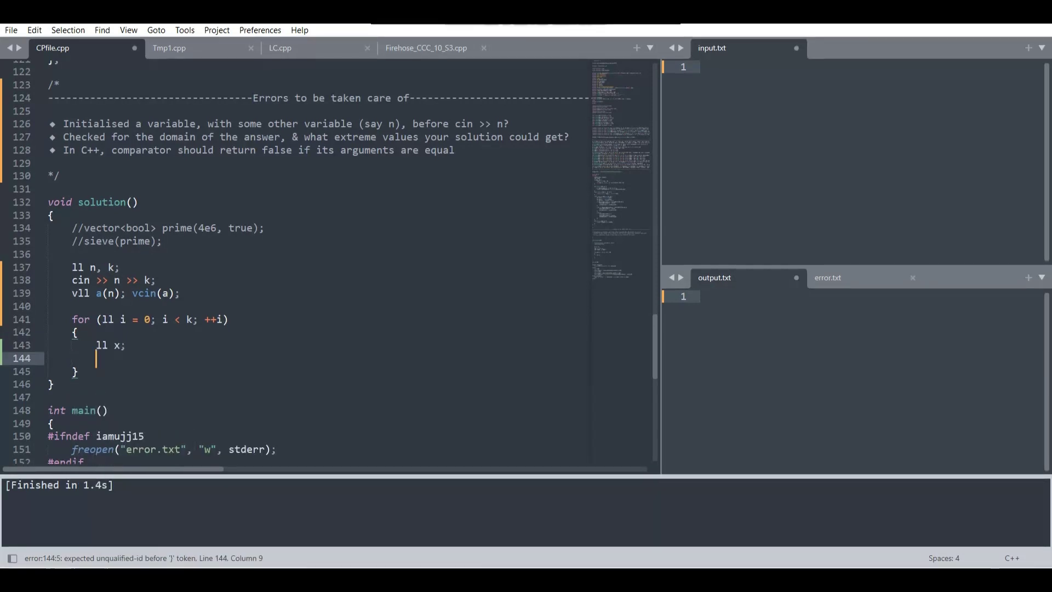
{"action": "type", "text": "cin "}
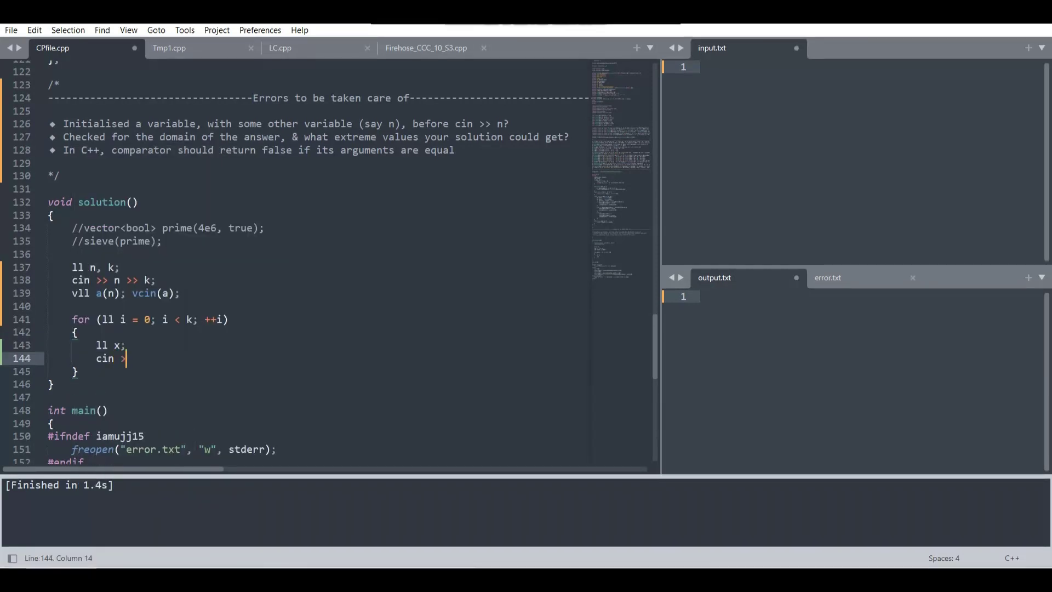
{"action": "type", "text": ">> x;"}
{"action": "key", "text": "Return"}
{"action": "type", "text": "aut"}
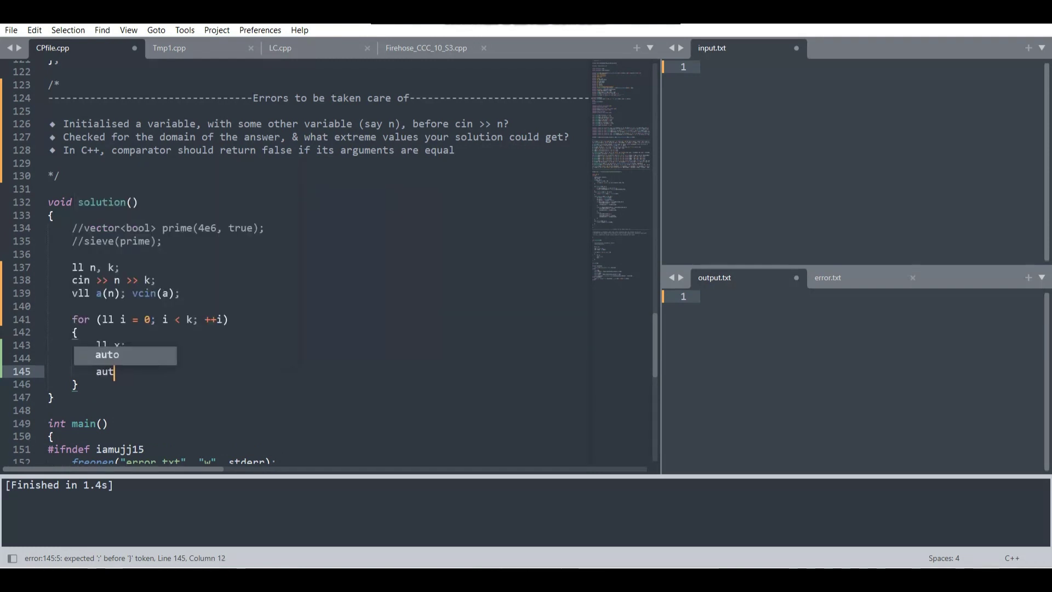
{"action": "type", "text": "o it = "}
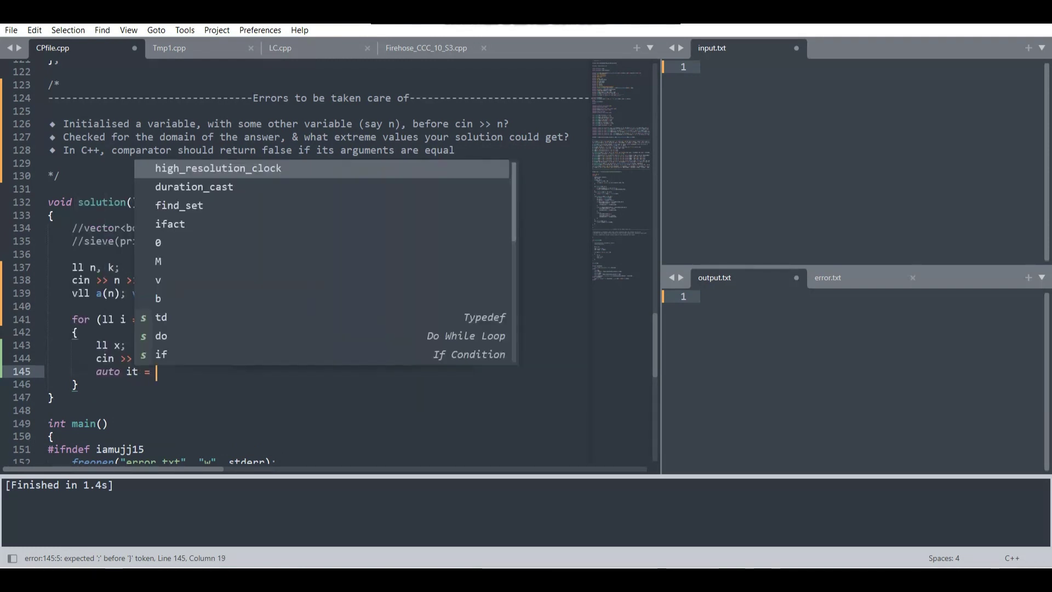
{"action": "type", "text": "upper"}
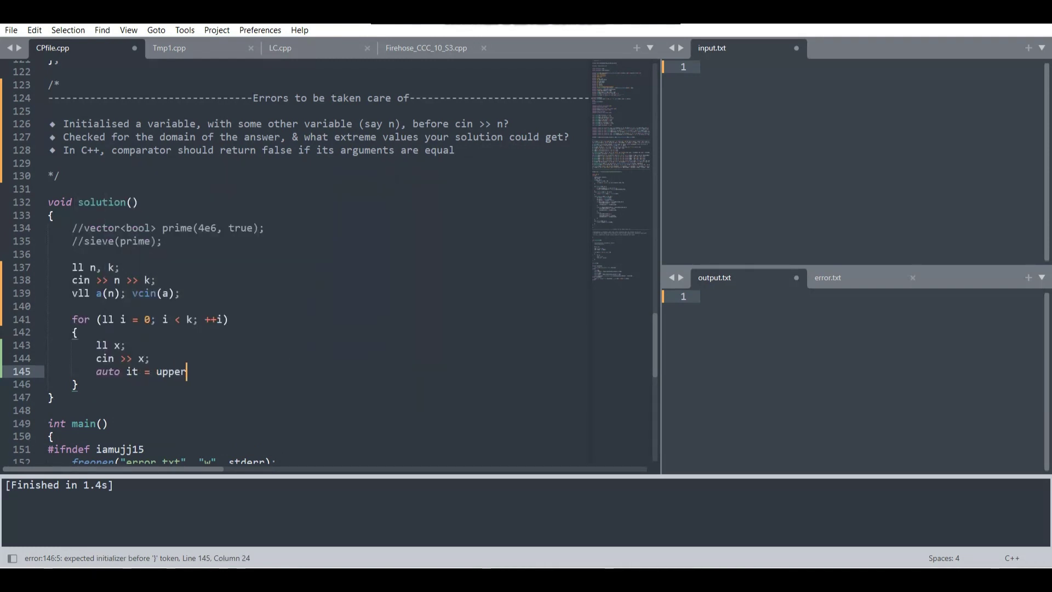
{"action": "type", "text": "_bound*"}
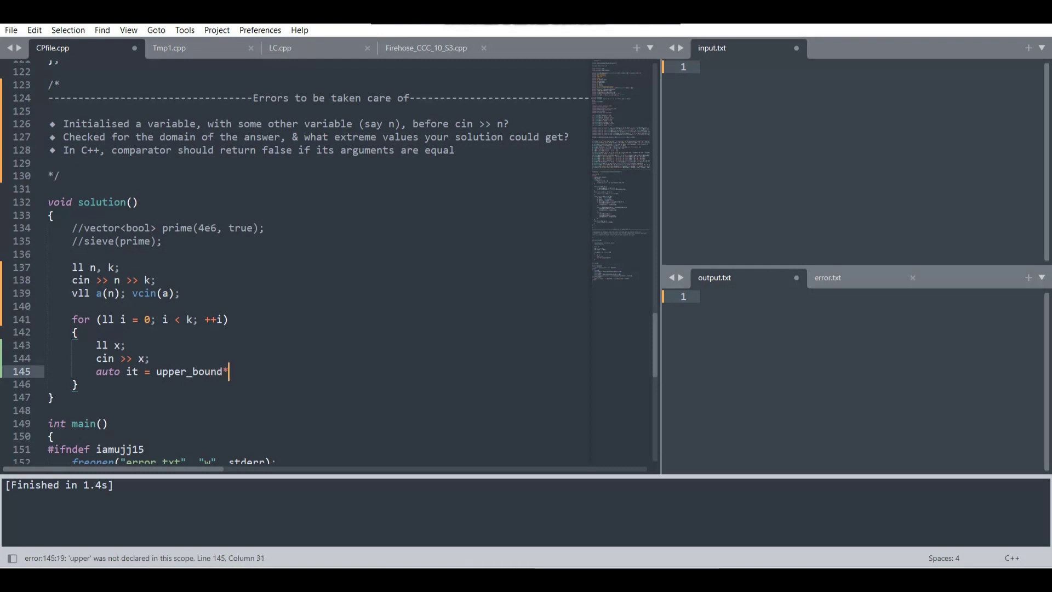
Step: Print upper_bound(...) - a.begin() for each x, and copy the Codeforces sample input
{"action": "key", "text": "BackSpace"}
{"action": "type", "text": "(a."}
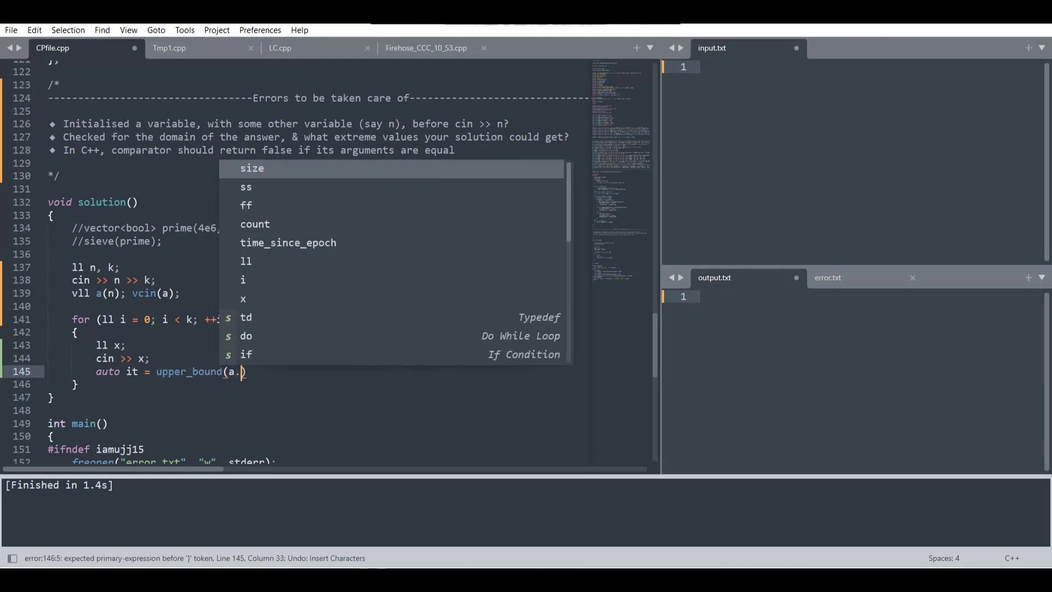
{"action": "type", "text": "begin()"}
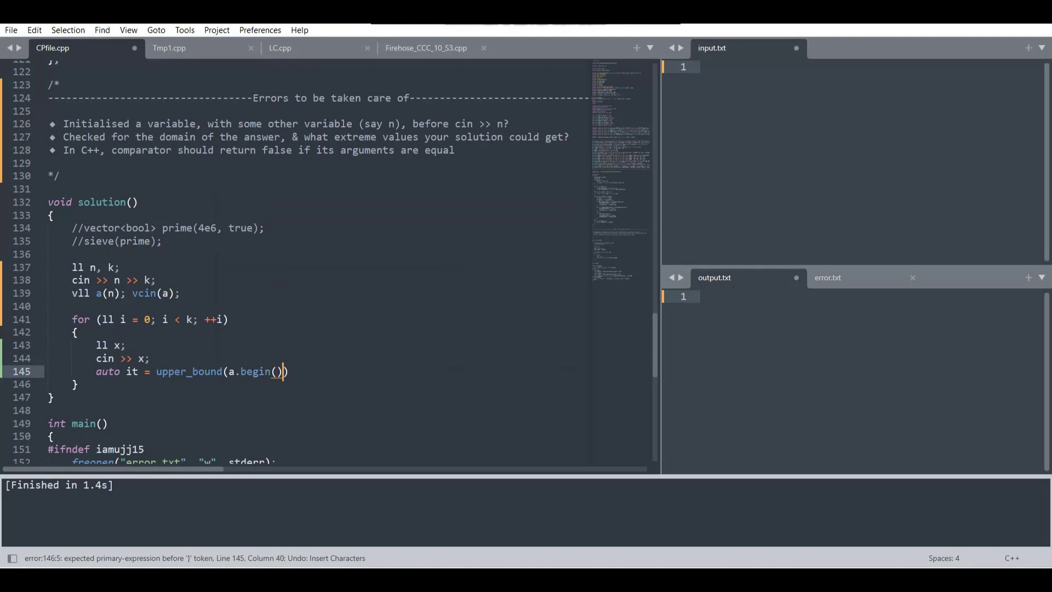
{"action": "type", "text": ", a.end"}
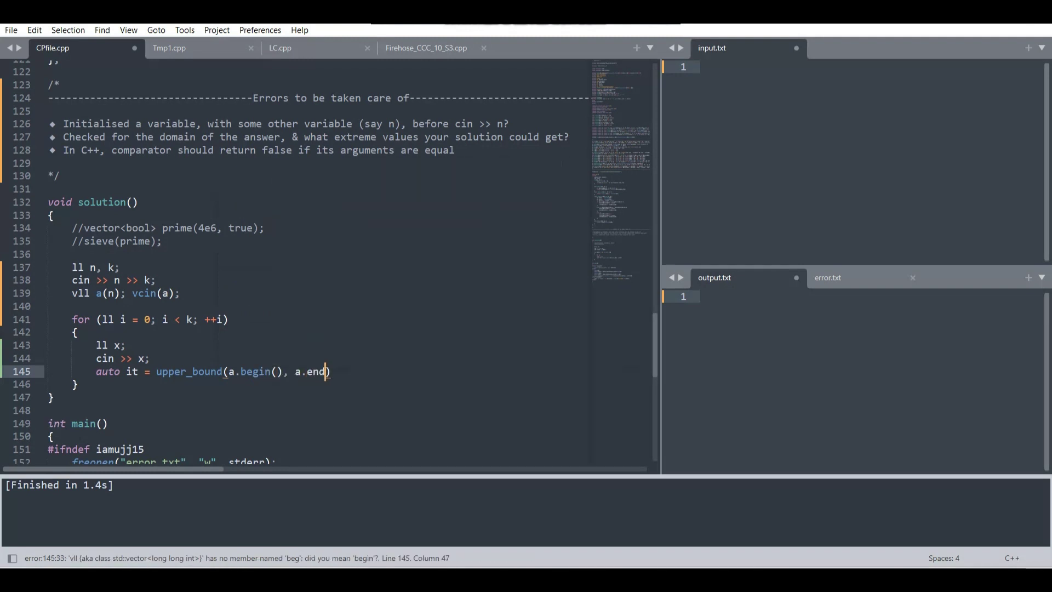
{"action": "type", "text": "(), x)"}
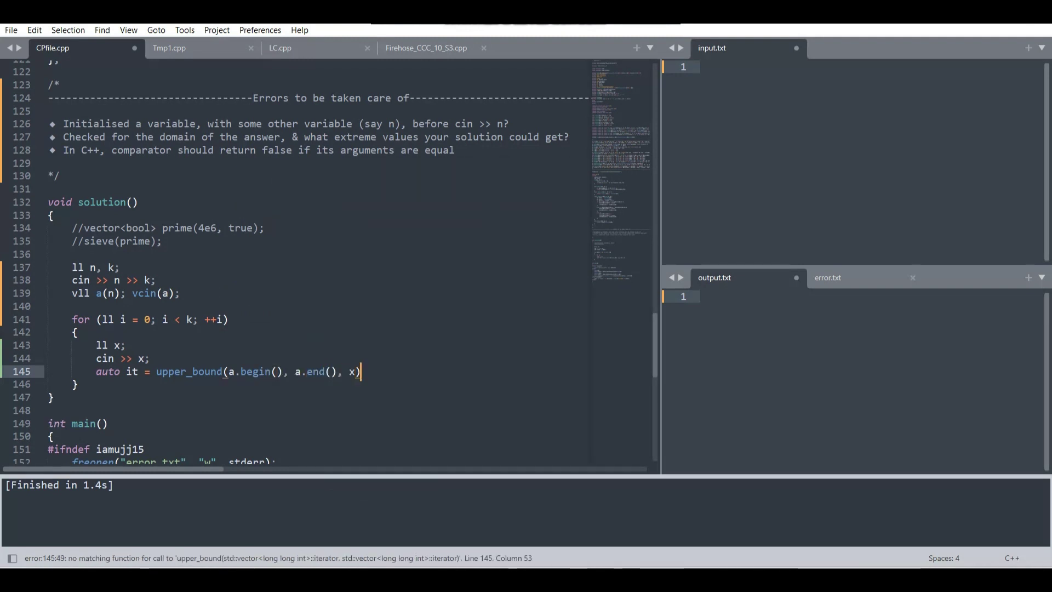
{"action": "type", "text": ";"}
{"action": "key", "text": "Return"}
{"action": "type", "text": "c"}
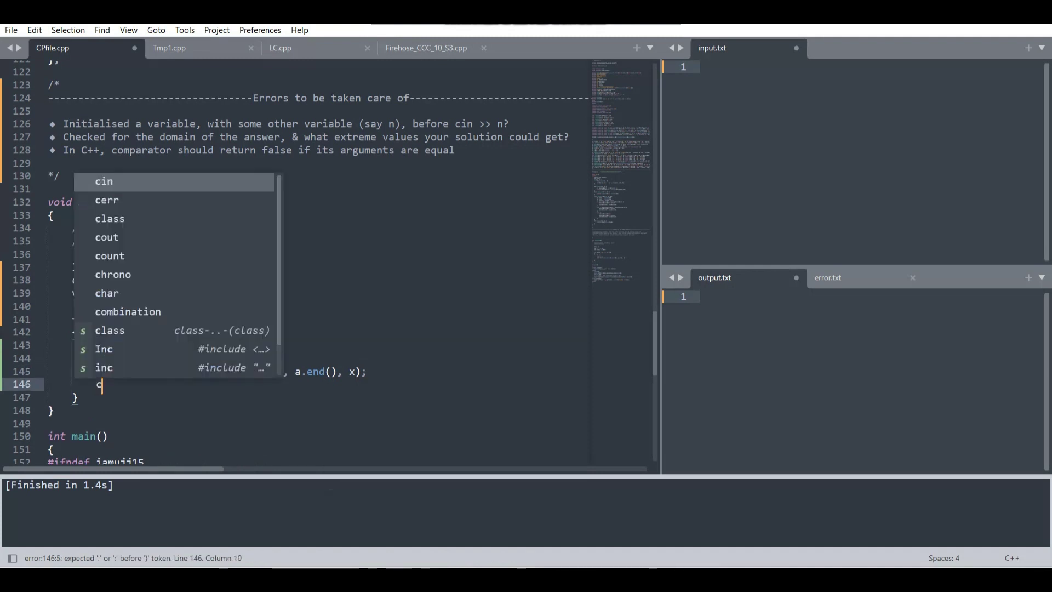
{"action": "type", "text": "out << "}
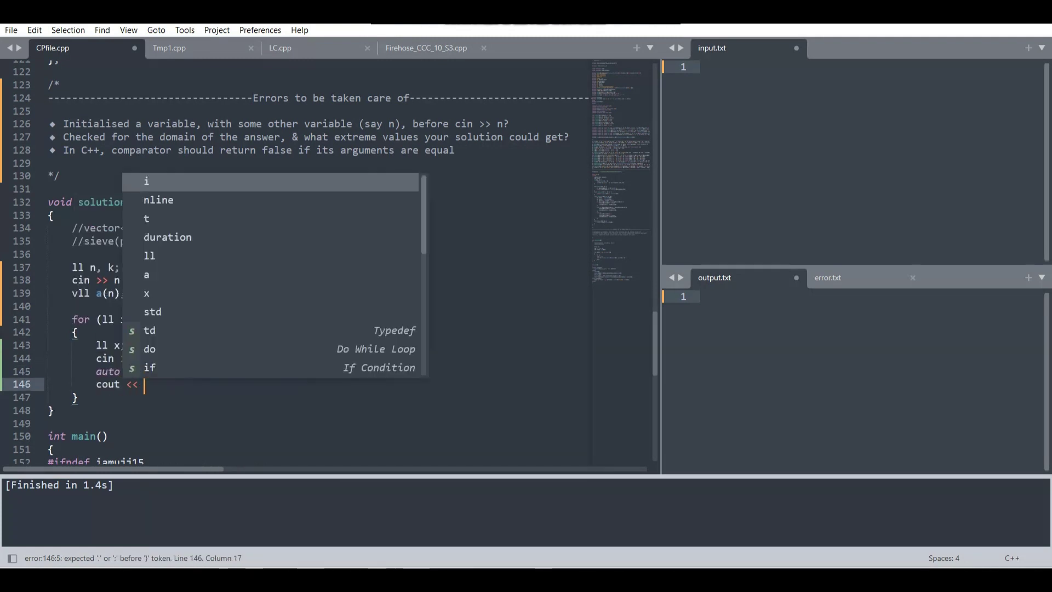
{"action": "type", "text": "it-a."}
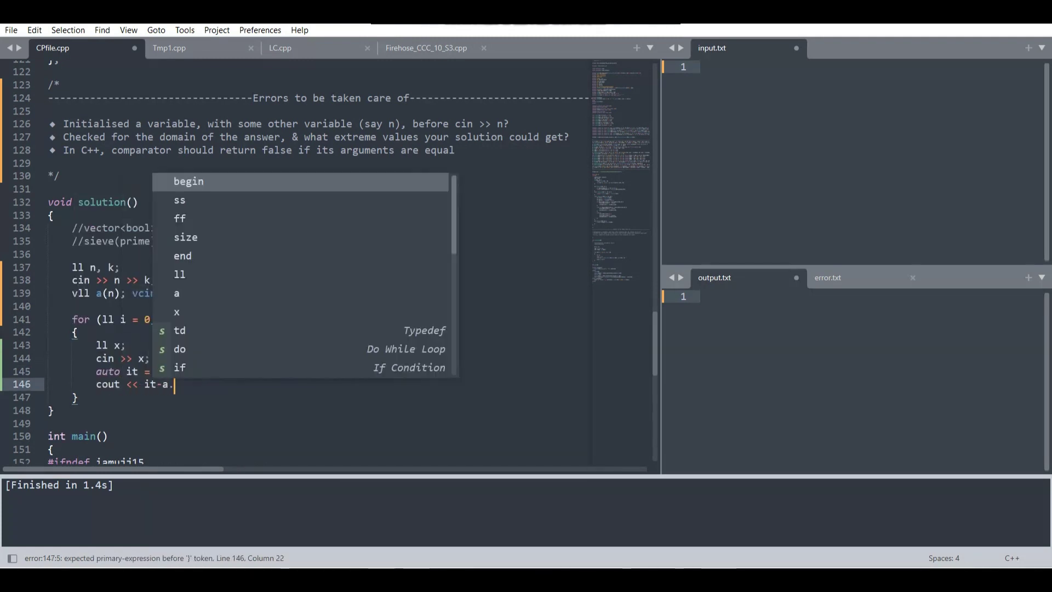
{"action": "type", "text": "beg"}
{"action": "key", "text": "Return"}
{"action": "type", "text": "() "}
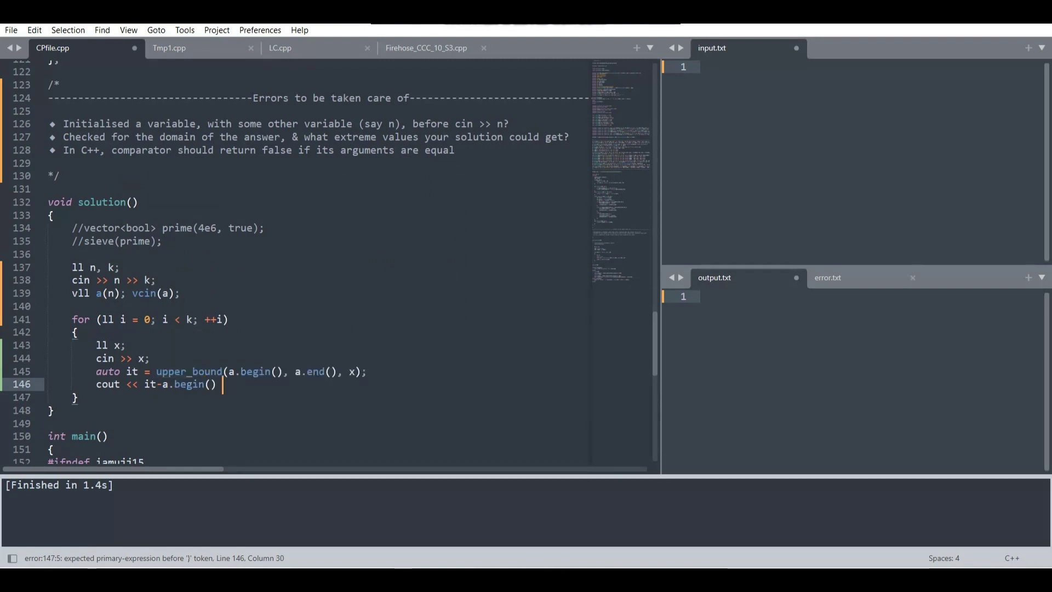
{"action": "type", "text": "<< nline;"}
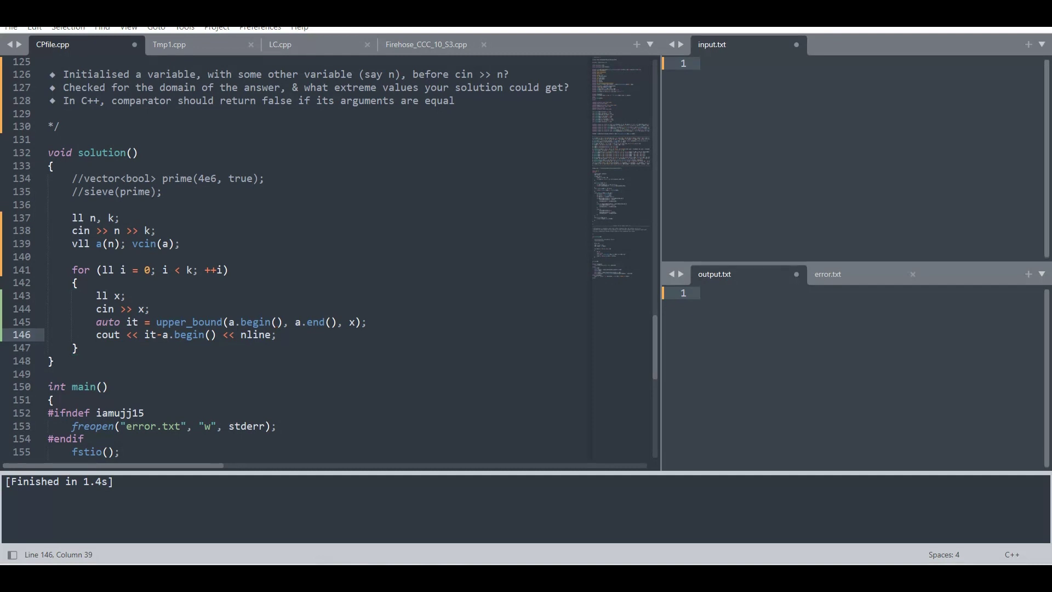
{"action": "key", "text": "alt+Tab"}
{"action": "scroll", "coordinate": [487, 180], "scroll_direction": "down", "scroll_amount": 1}
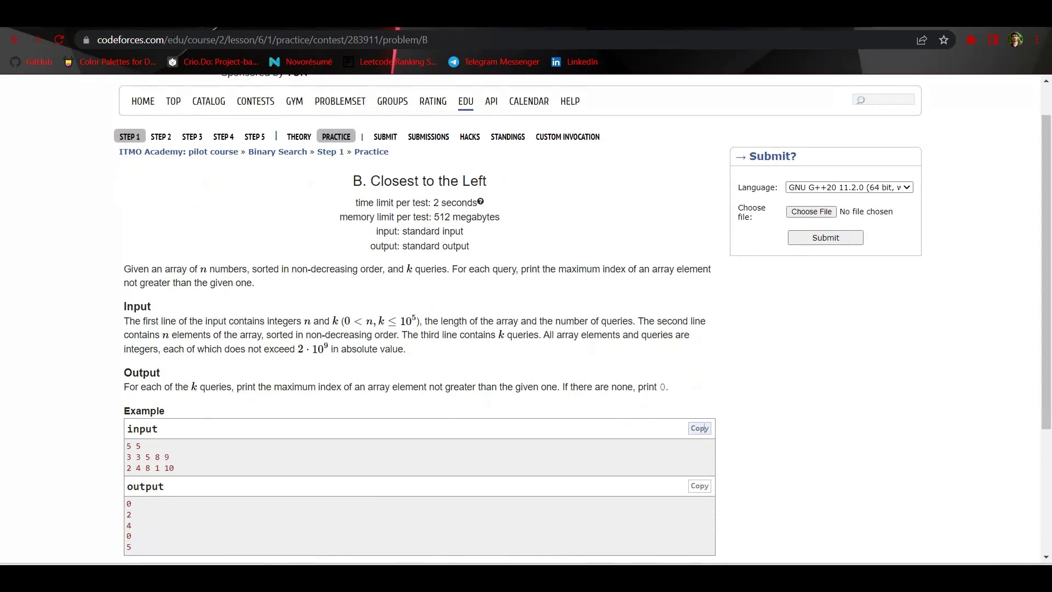
{"action": "left_click", "coordinate": [700, 428]}
Step: Paste the sample into input.txt and build, getting output 0 2 4 0 5
{"action": "key", "text": "alt+Tab"}
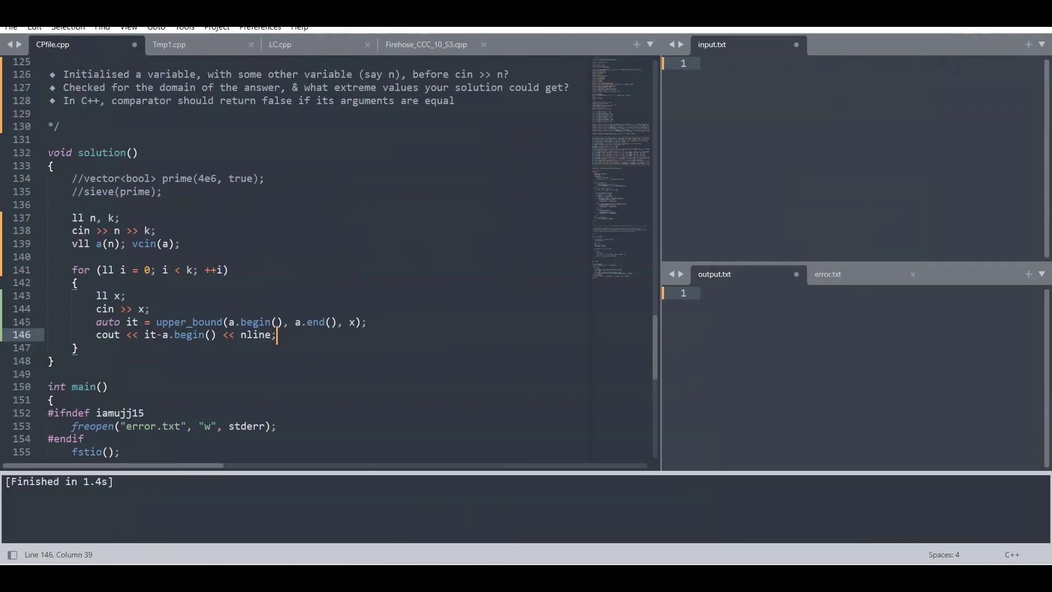
{"action": "key", "text": "ctrl+v"}
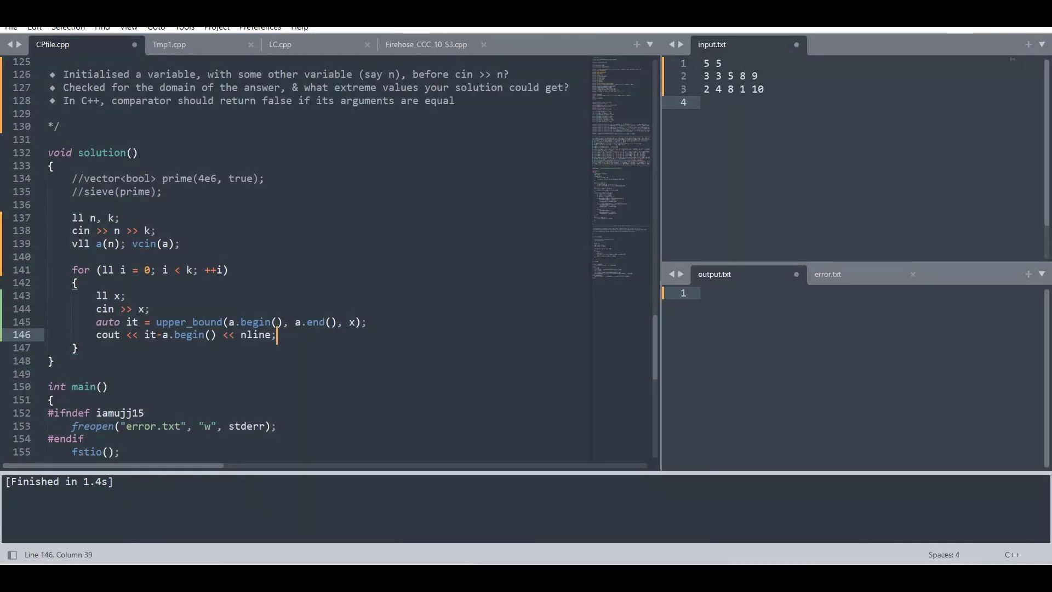
{"action": "key", "text": "ctrl+b"}
{"action": "key", "text": "Down"}
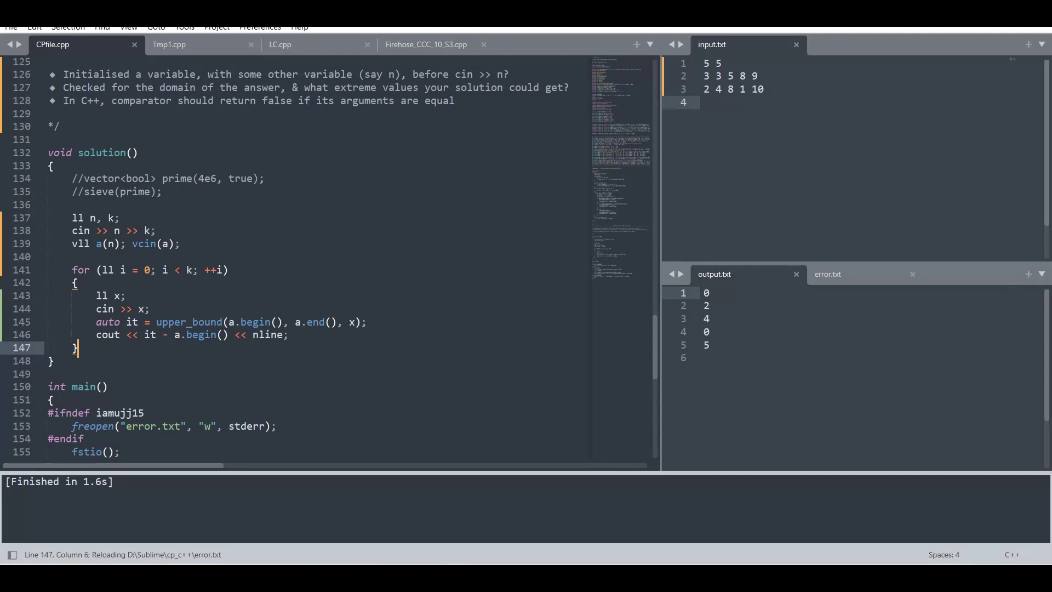
Step: Copy the entire solution source to the clipboard
{"action": "key", "text": "ctrl+a"}
{"action": "key", "text": "ctrl+c"}
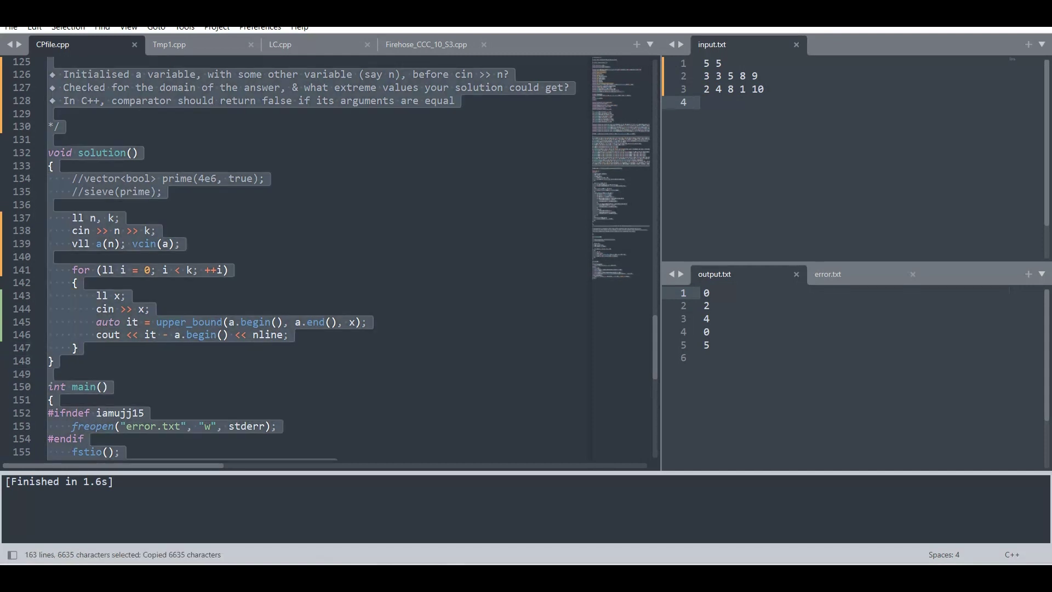
{"action": "left_click", "coordinate": [53, 360]}
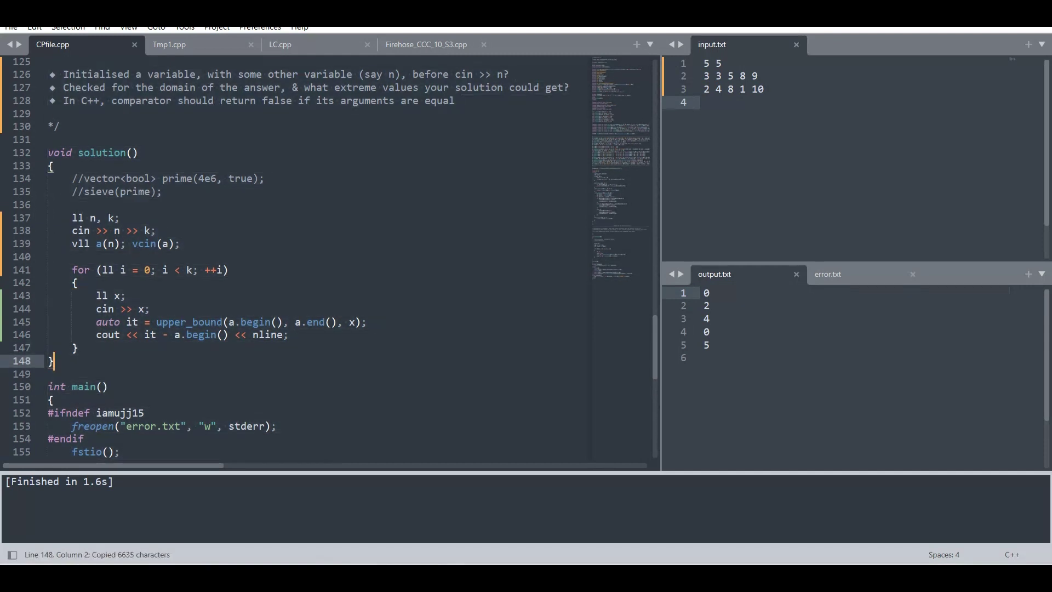
Step: Paste the copied C++ solution into the Codeforces Source code box and submit it
{"action": "key", "text": "alt+Tab"}
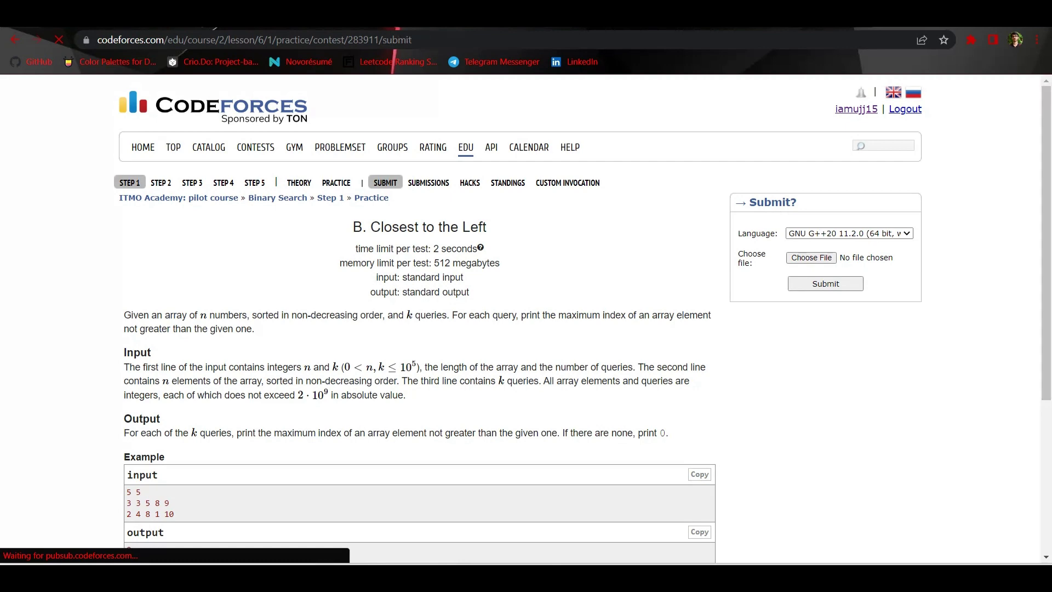
{"action": "key", "text": "ctrl+v"}
{"action": "scroll", "coordinate": [670, 405], "scroll_direction": "down", "scroll_amount": 2}
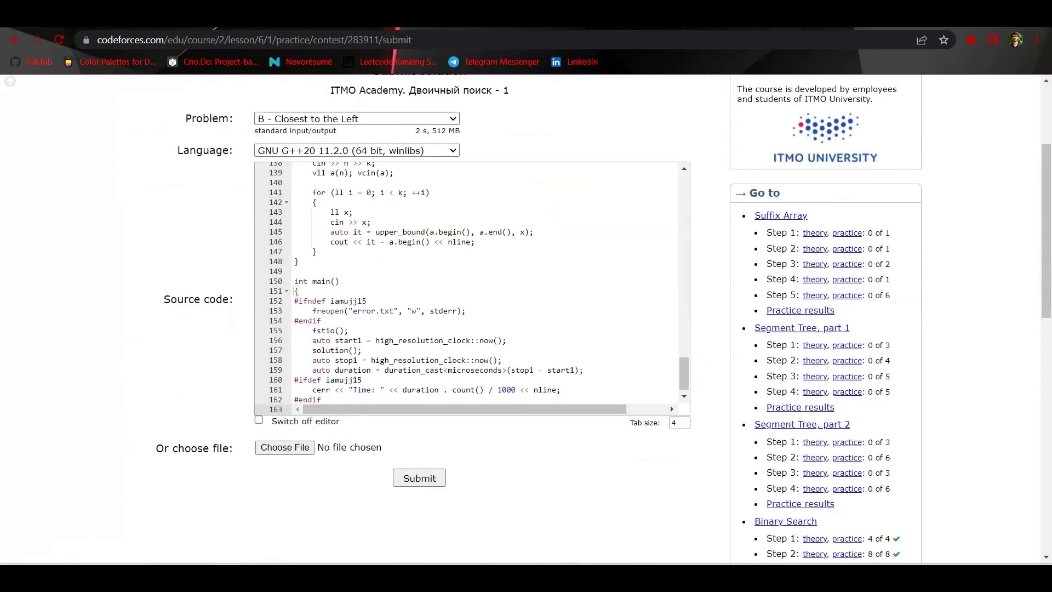
{"action": "key", "text": "ctrl+Return"}
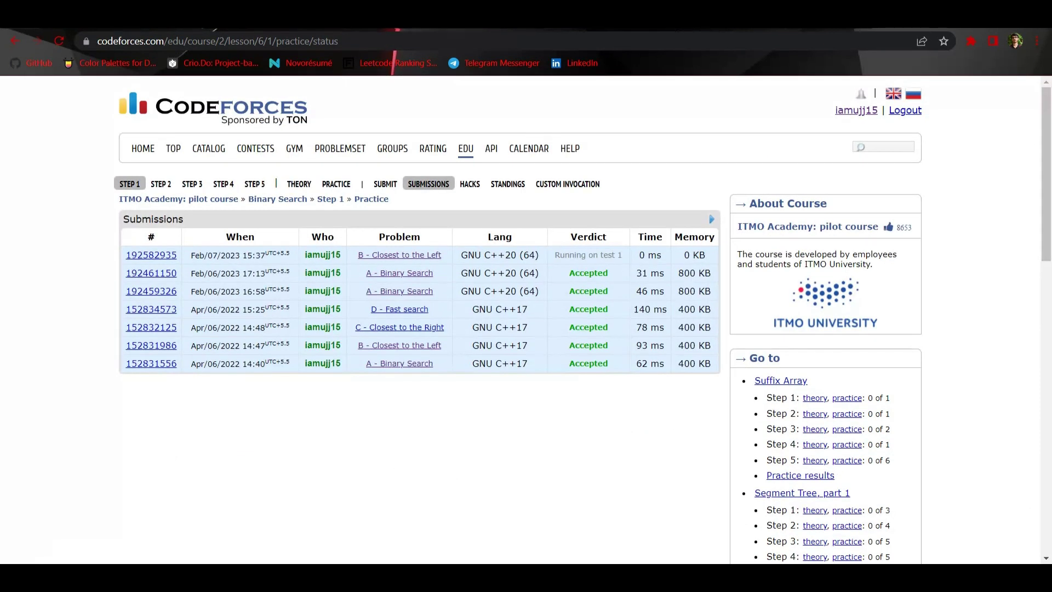
Step: Reload the status page to see the Accepted verdict at 46 ms and 800 KB
{"action": "key", "text": "F5"}
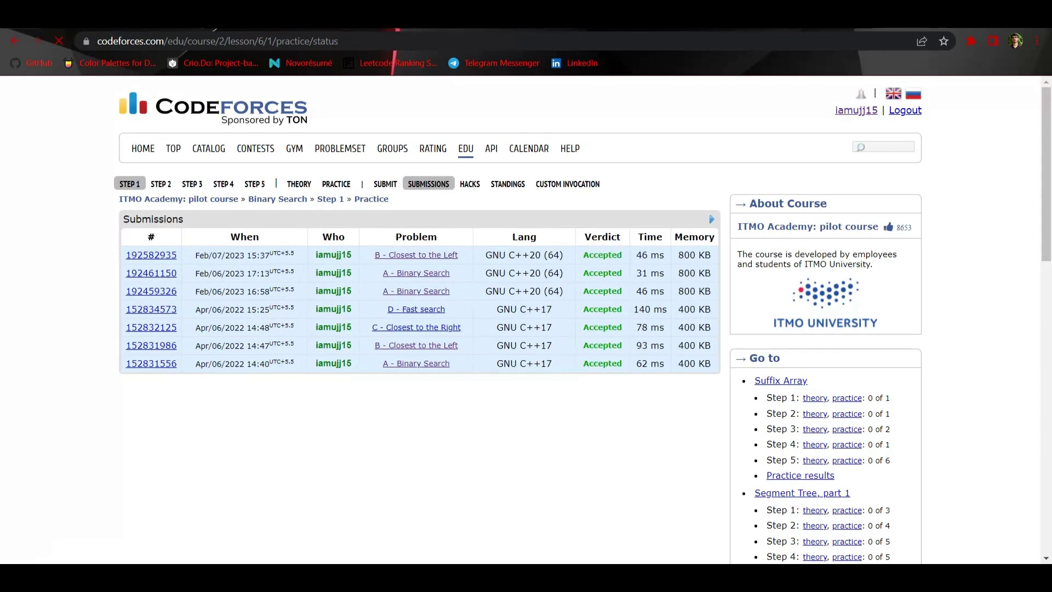